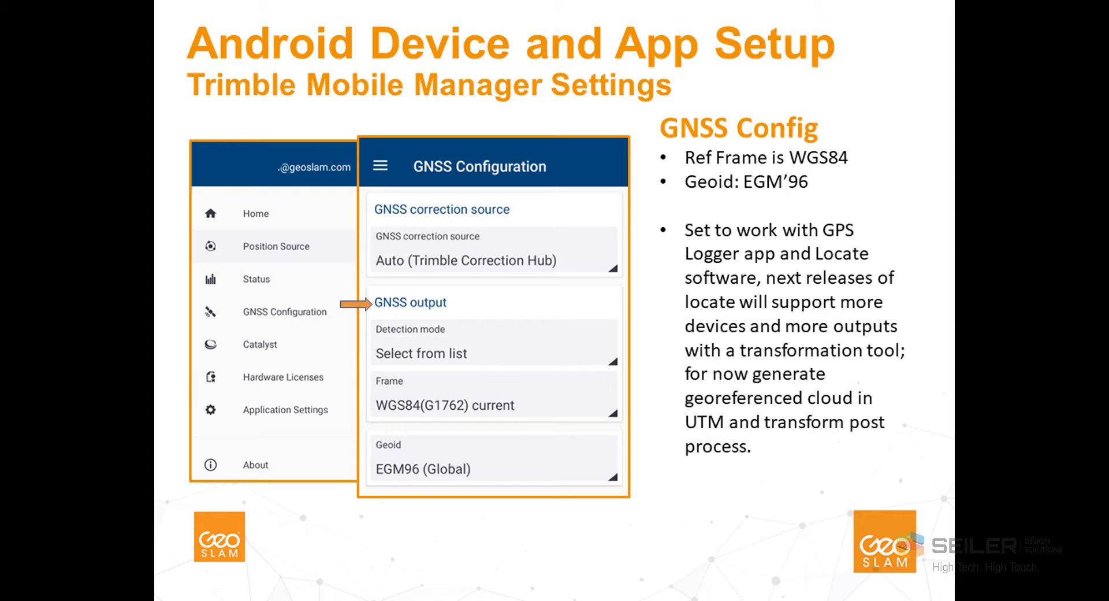
Advance to the Application Settings slide on sharing location and enabling mock location.
key(Right)
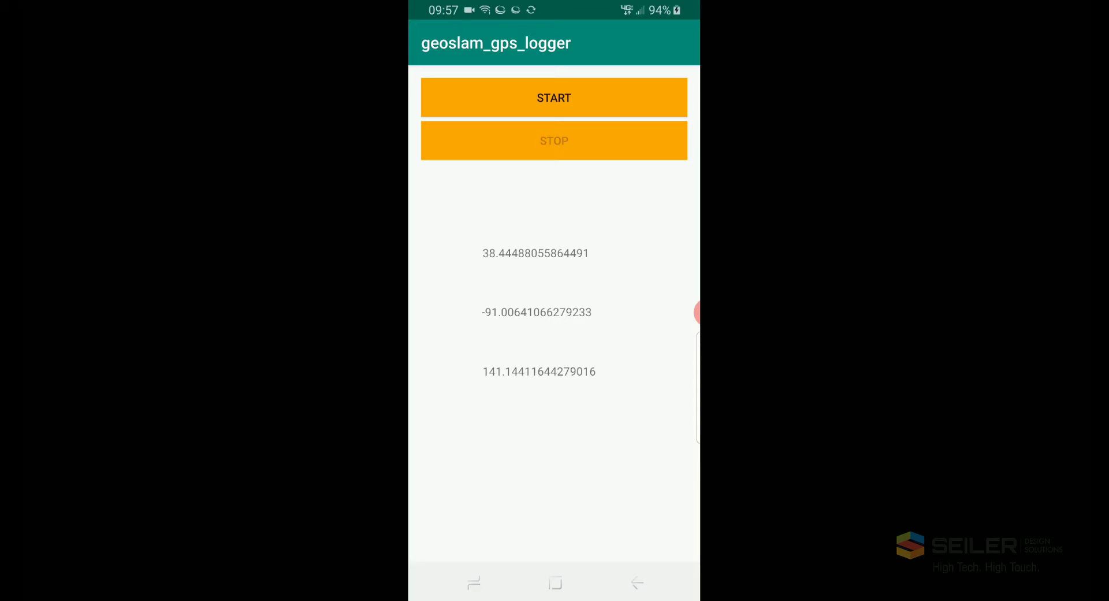
Start GPS position logging in the GeoSLAM GPS Logger app.
click(554, 97)
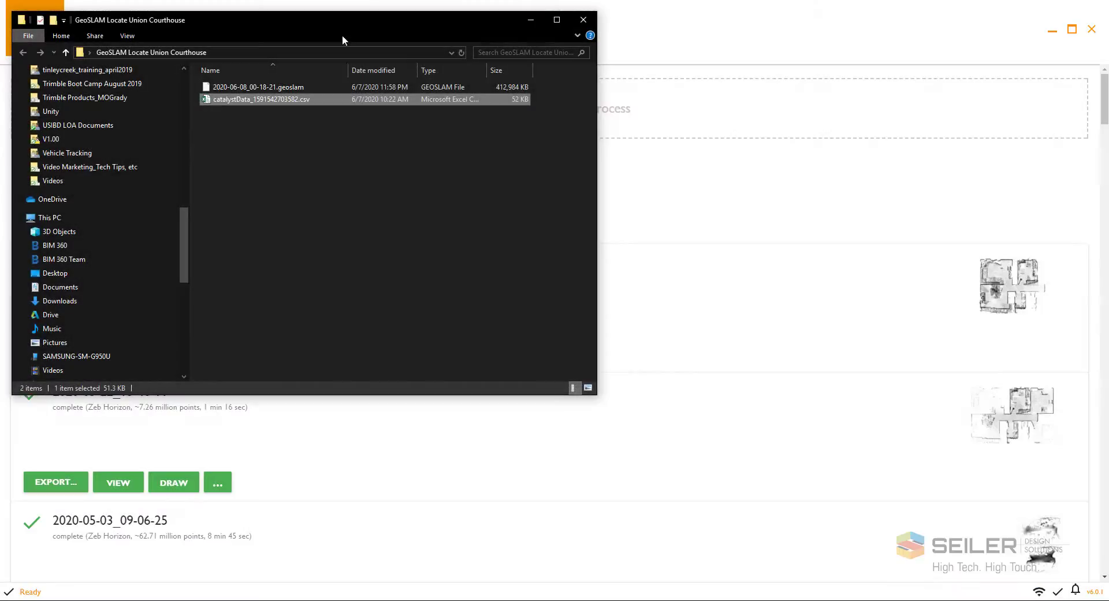
Import the 2020-06-08_00-18-21.geoslam scan into GeoSLAM Hub as a new dataset.
drag(361, 15, 794, 231)
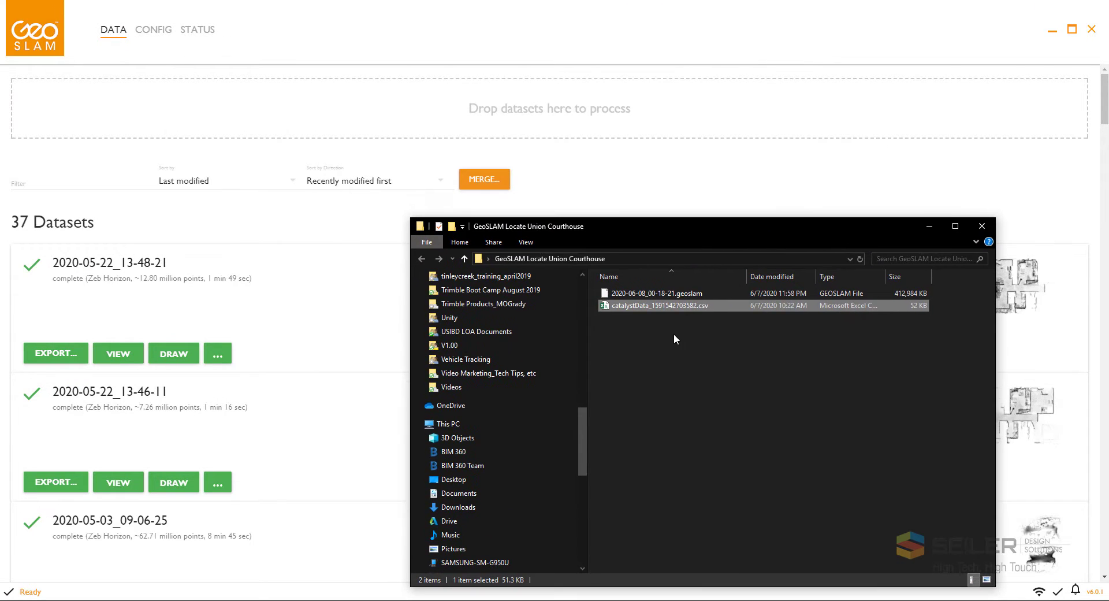
click(687, 294)
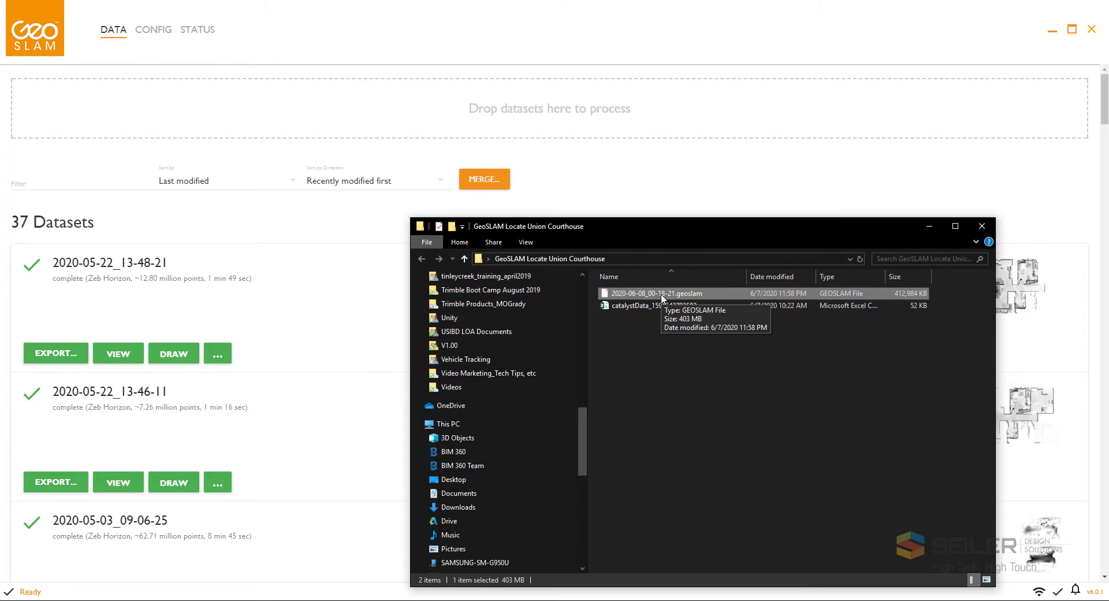
drag(662, 298, 546, 116)
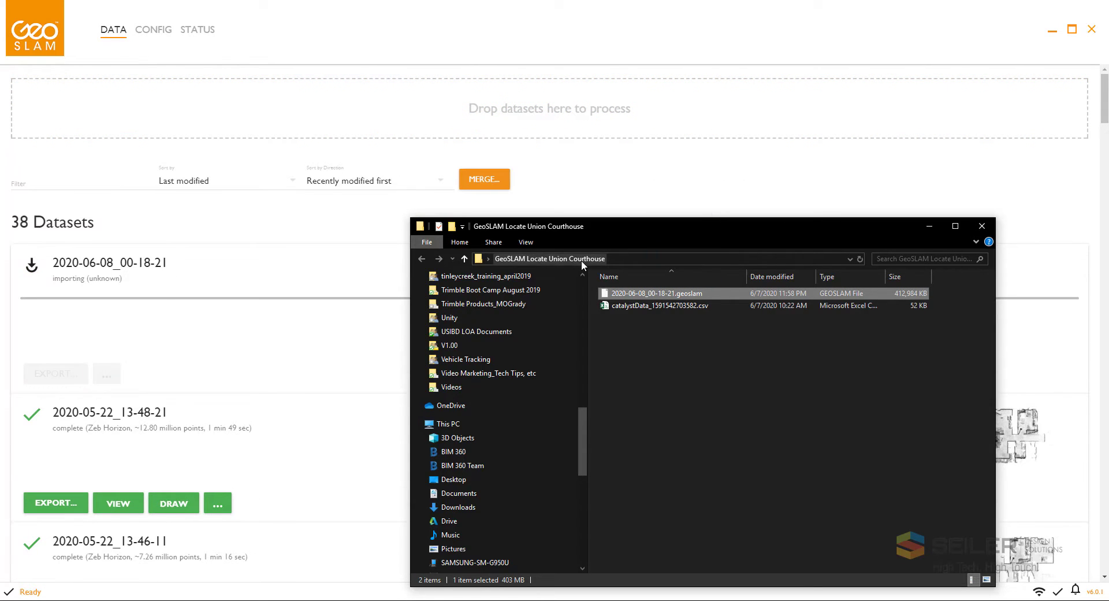
click(928, 226)
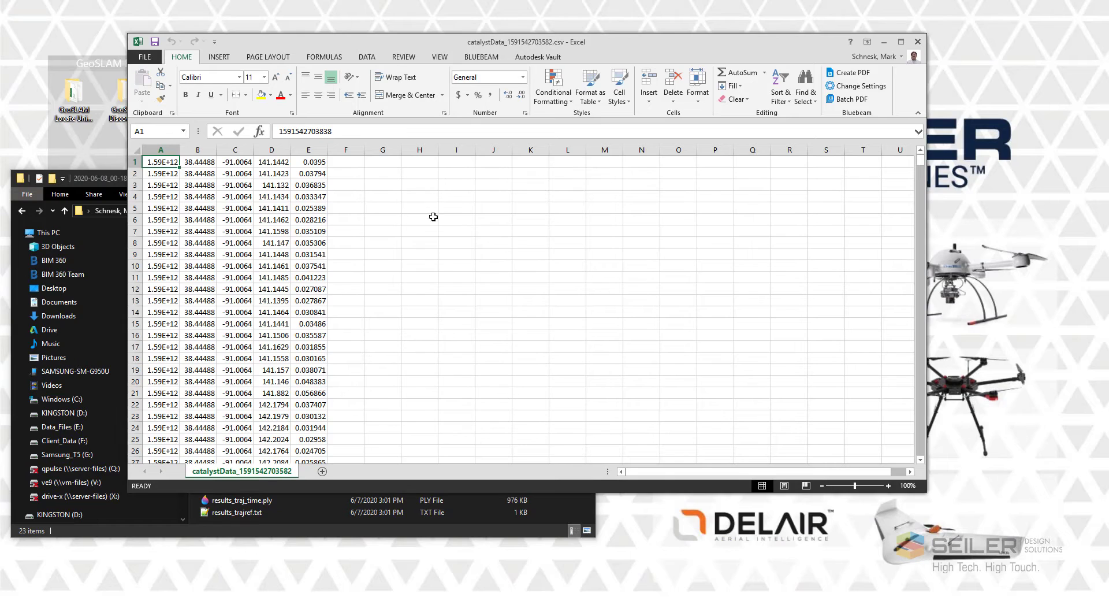
AutoFit columns A–E of the catalystData CSV and scroll through the GPS readings.
drag(172, 150, 321, 147)
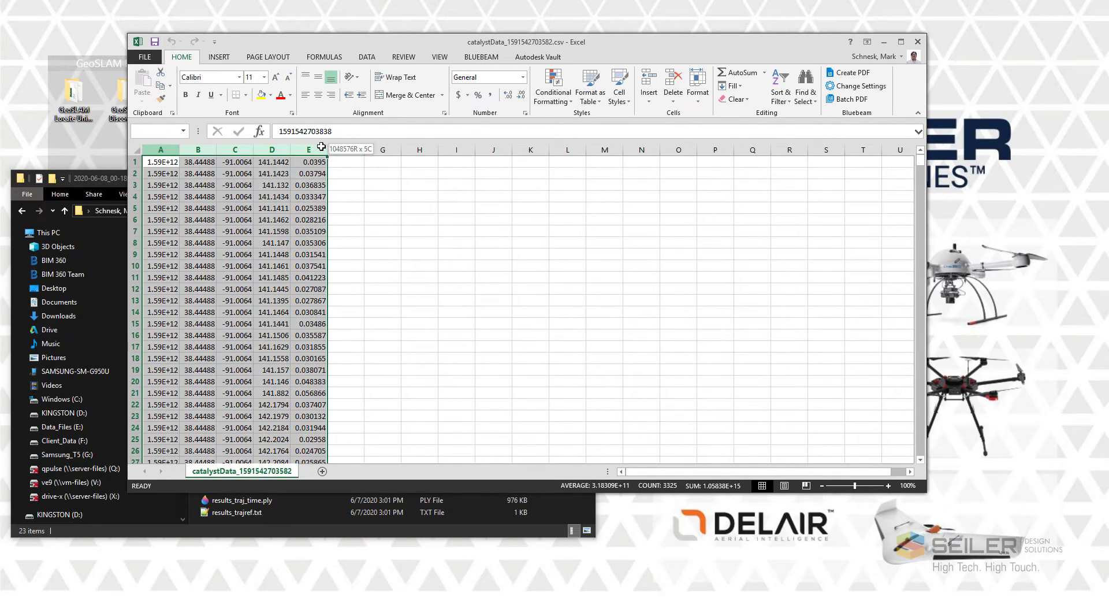
double_click(287, 149)
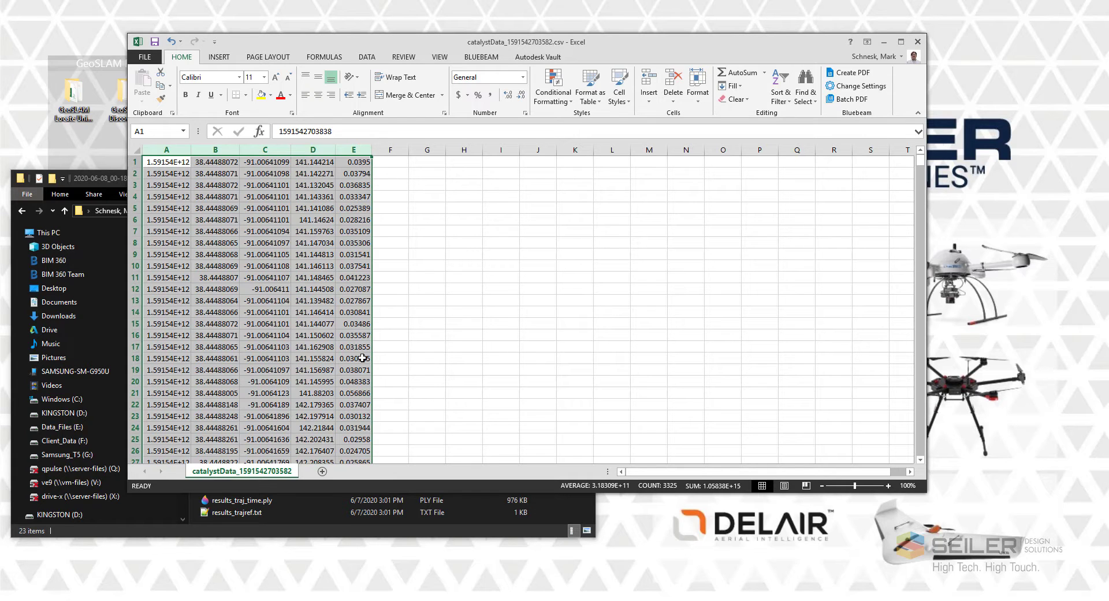
scroll(360, 372, down, 1)
scroll(360, 372, down, 13)
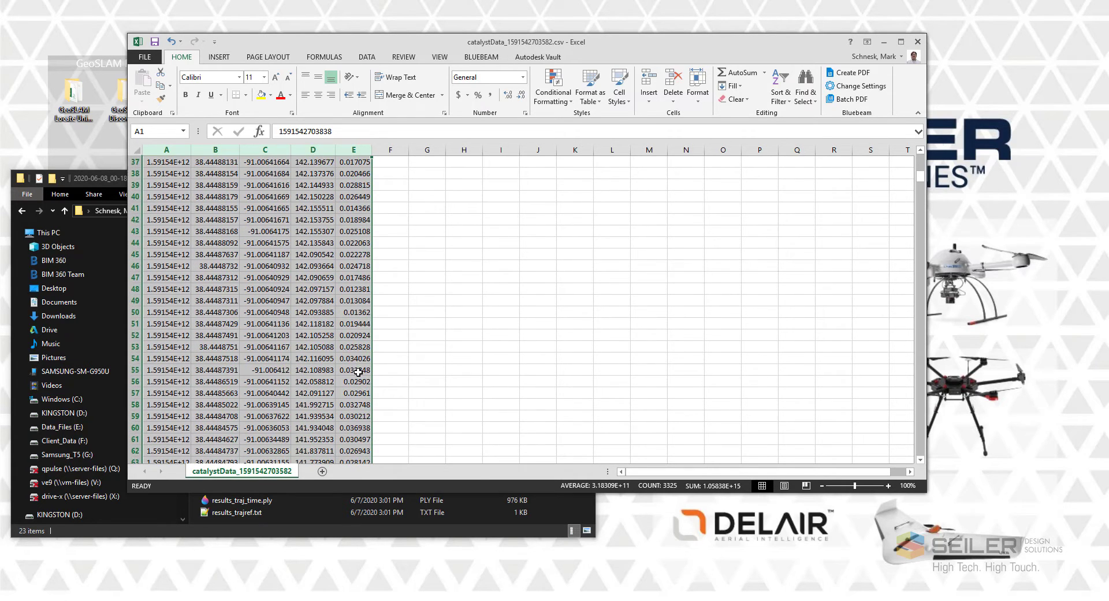
scroll(357, 373, down, 3)
scroll(251, 242, down, 4)
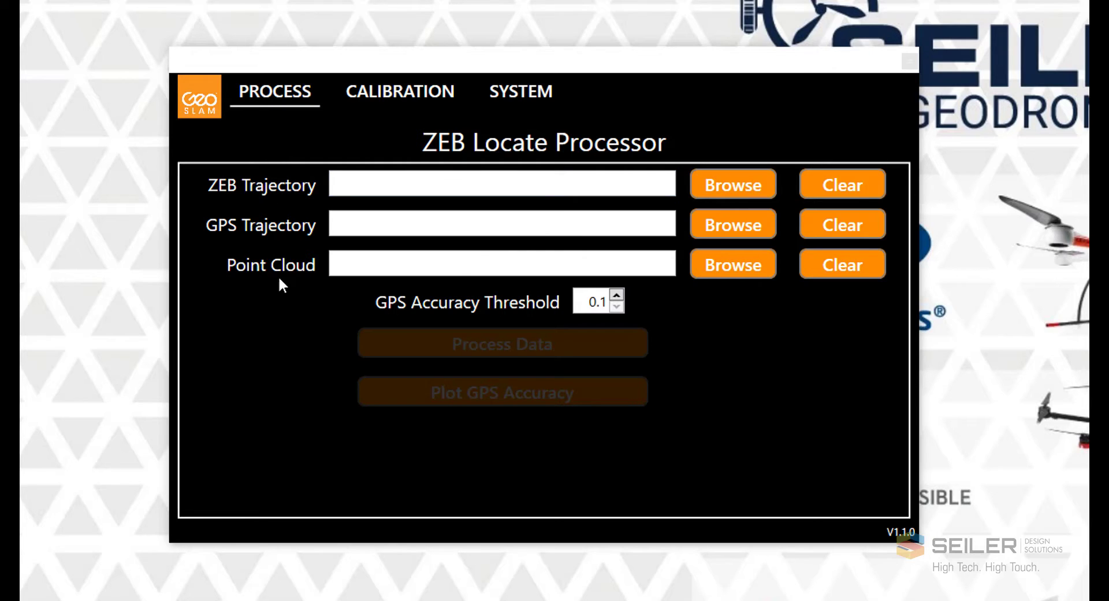
Load results_traj.txt as the ZEB Trajectory input.
click(725, 193)
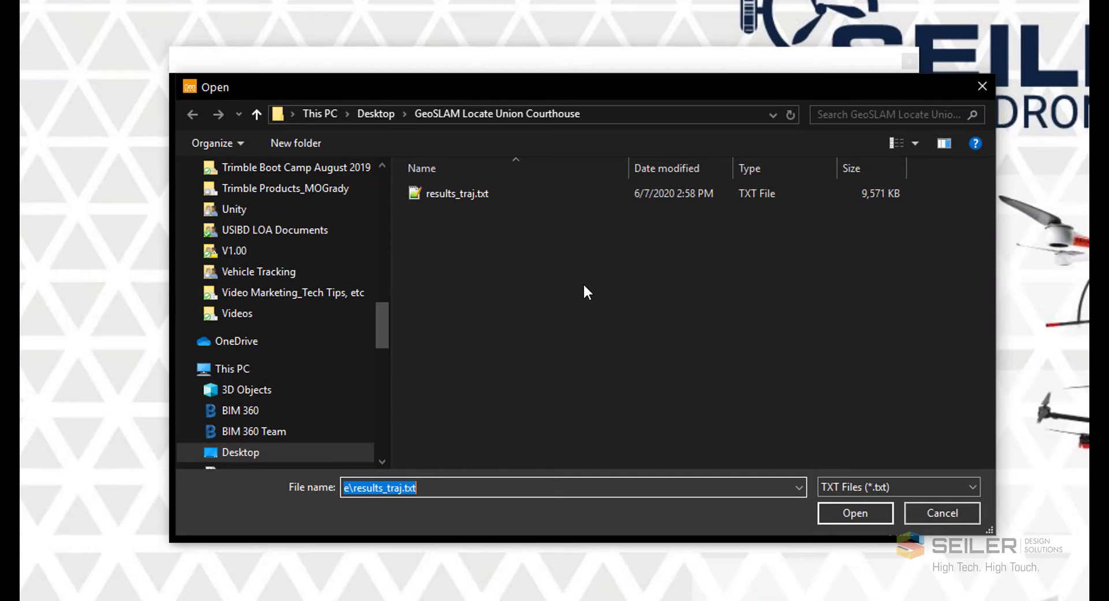
click(475, 200)
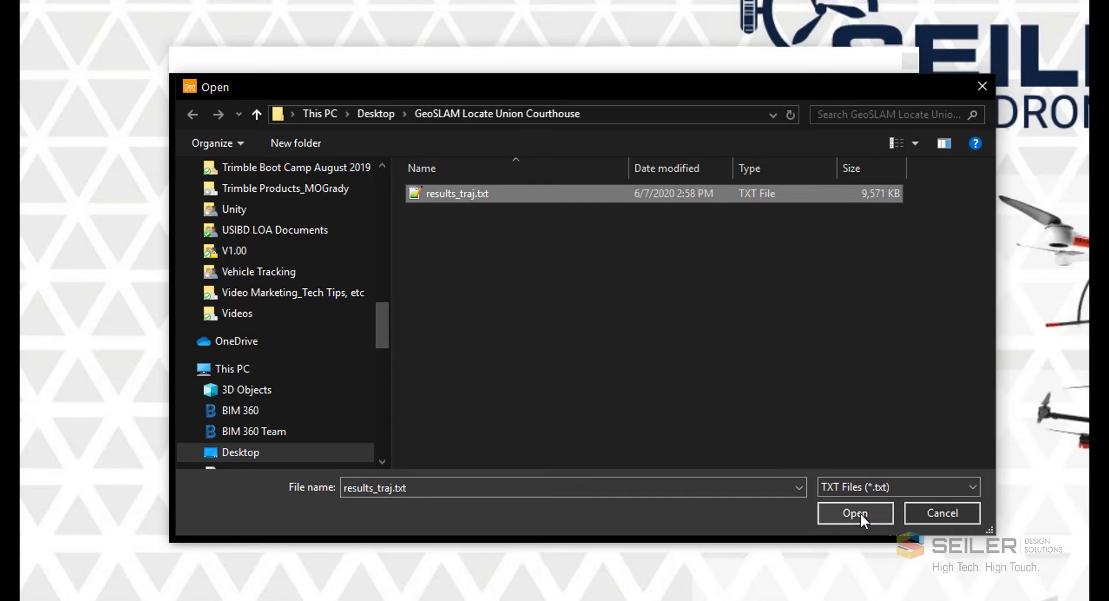
click(855, 513)
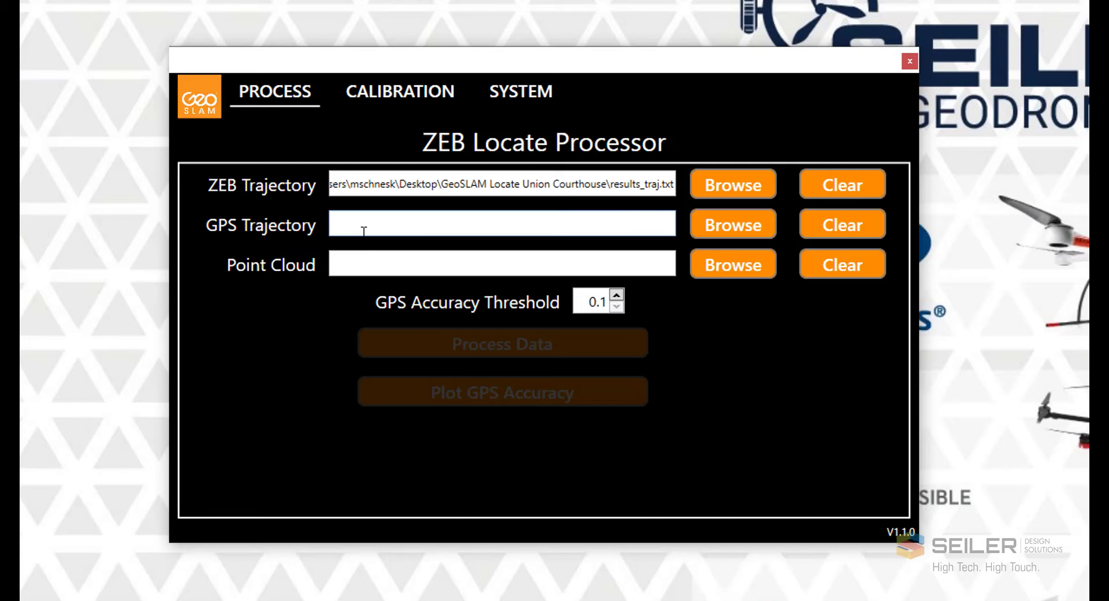
Load the catalystData CSV as the GPS Trajectory, filtering the file type to CSV.
click(708, 227)
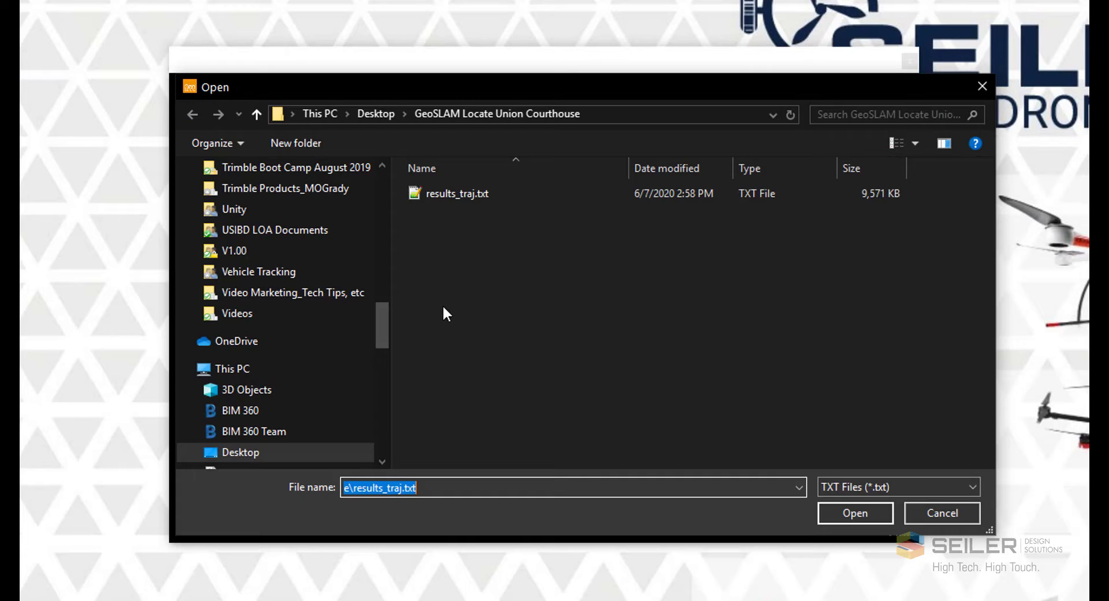
click(854, 485)
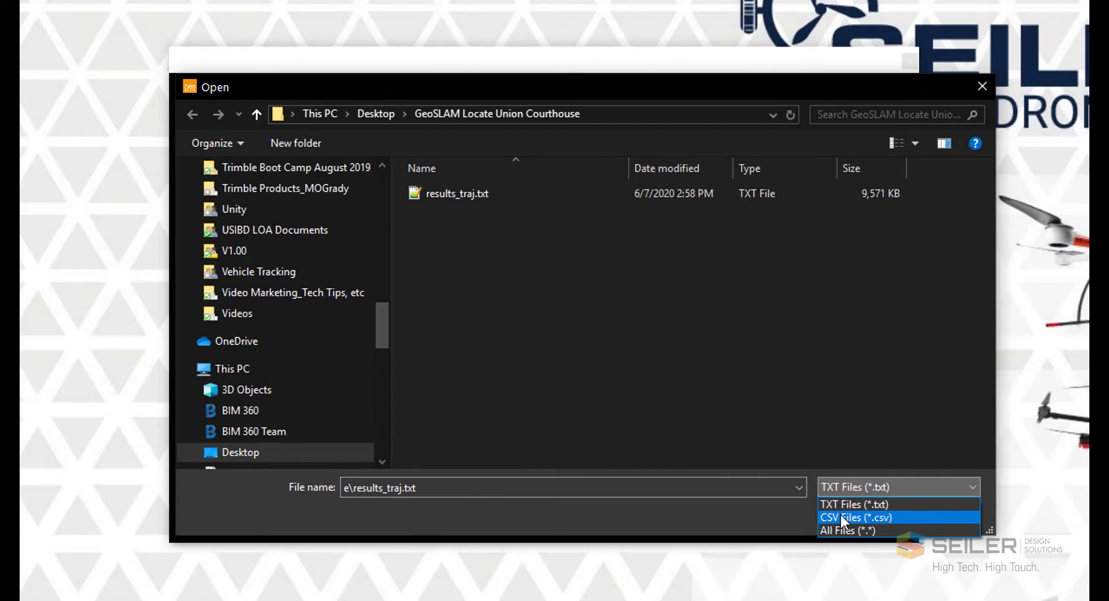
click(840, 516)
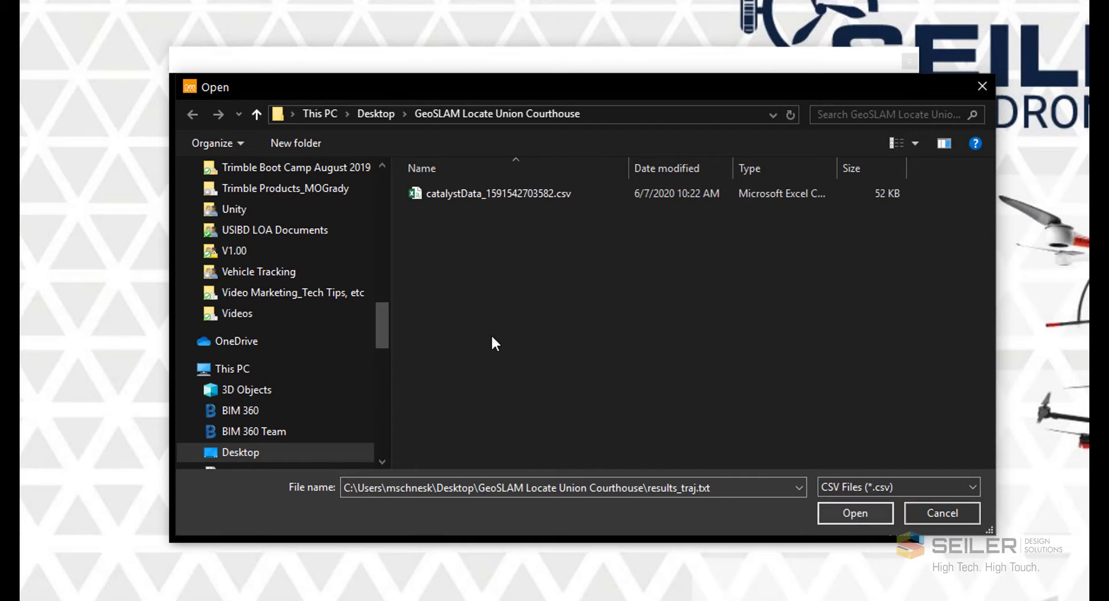
click(498, 195)
click(865, 511)
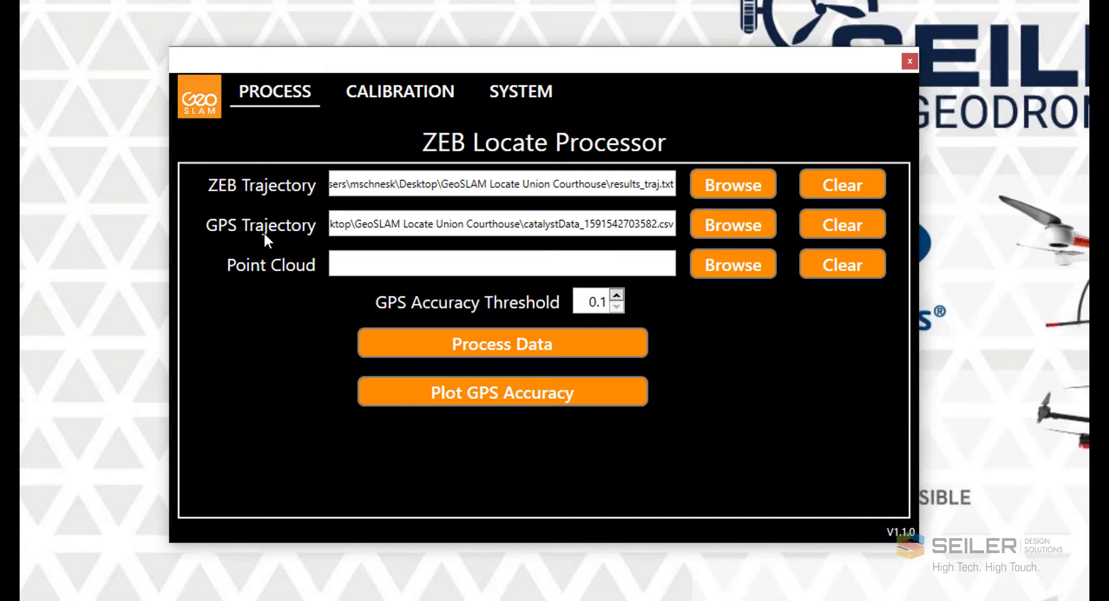
Load results.laz as the Point Cloud input.
click(716, 272)
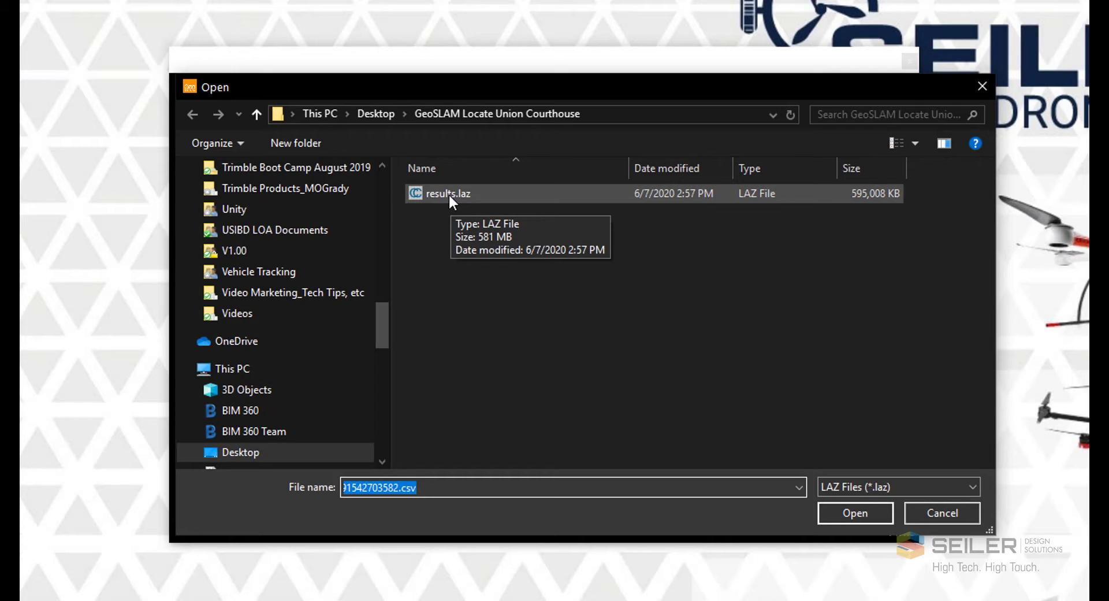
click(448, 193)
click(855, 512)
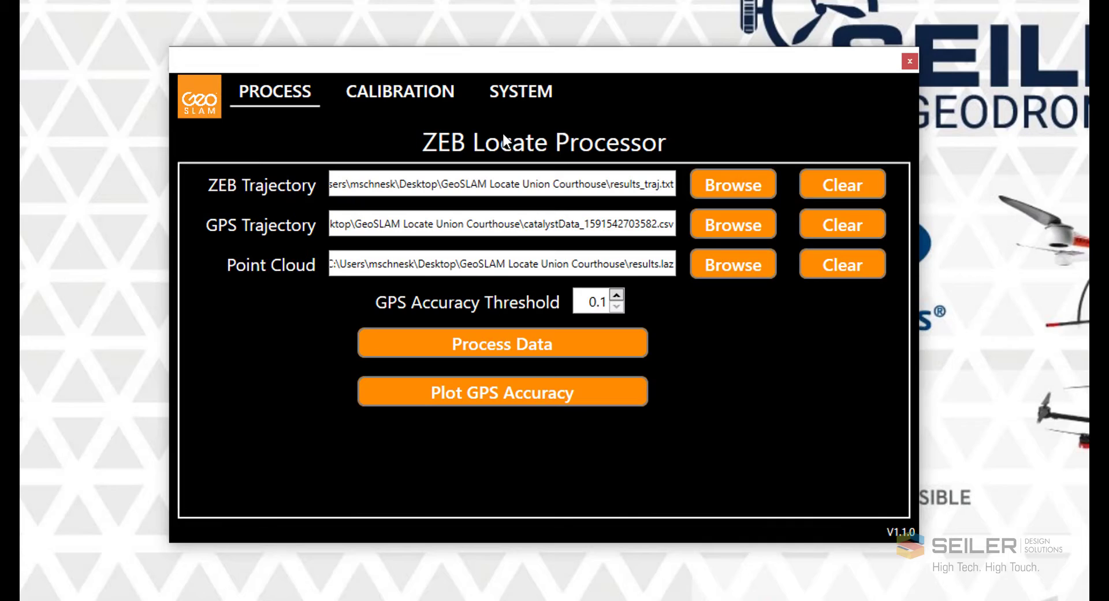
click(391, 95)
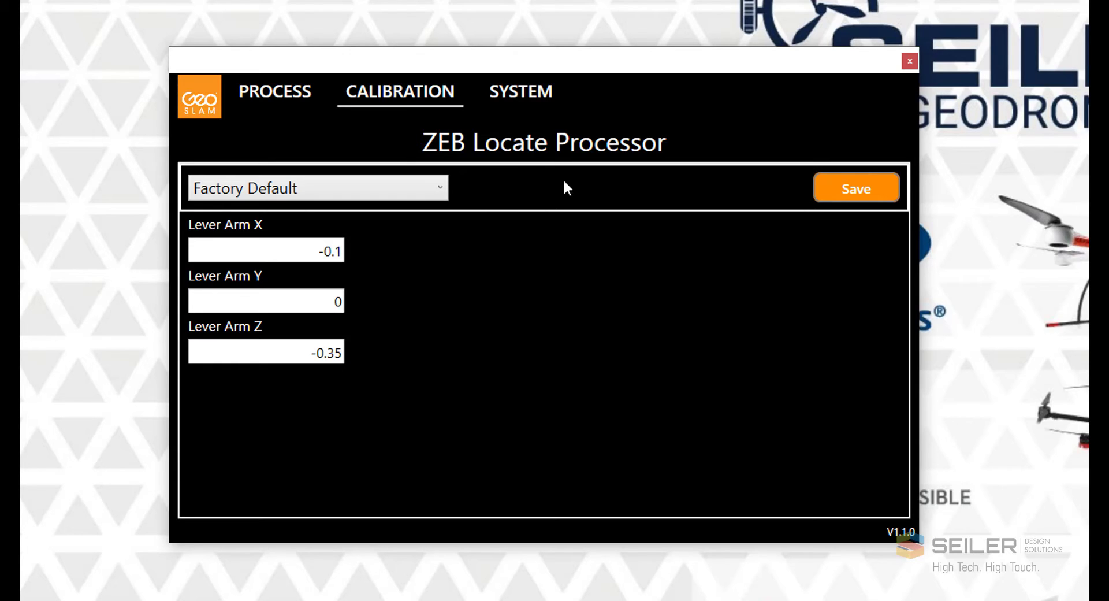
click(533, 108)
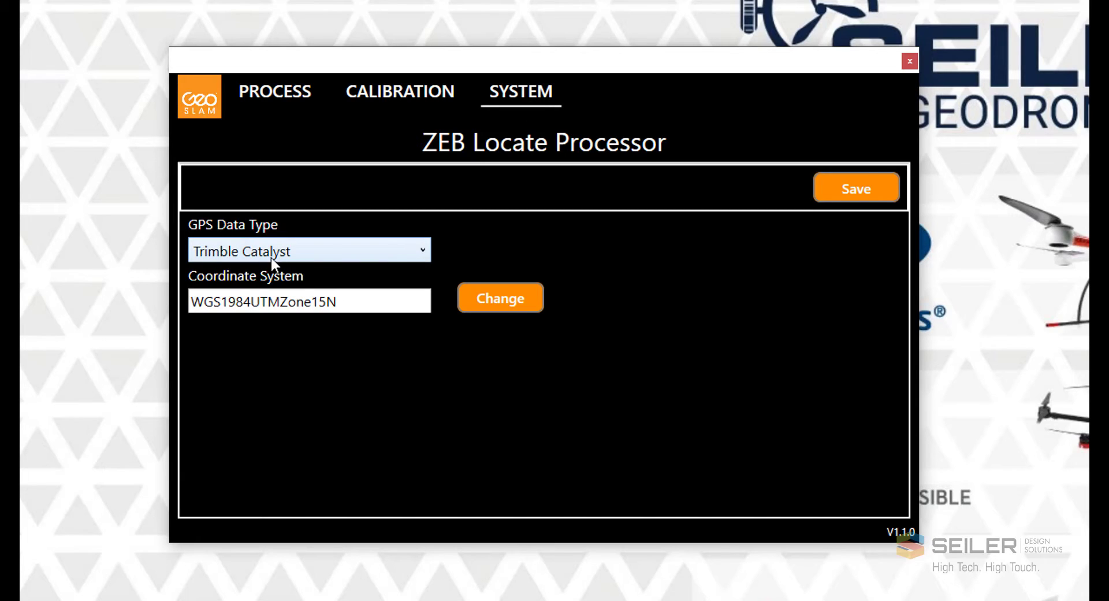
click(419, 251)
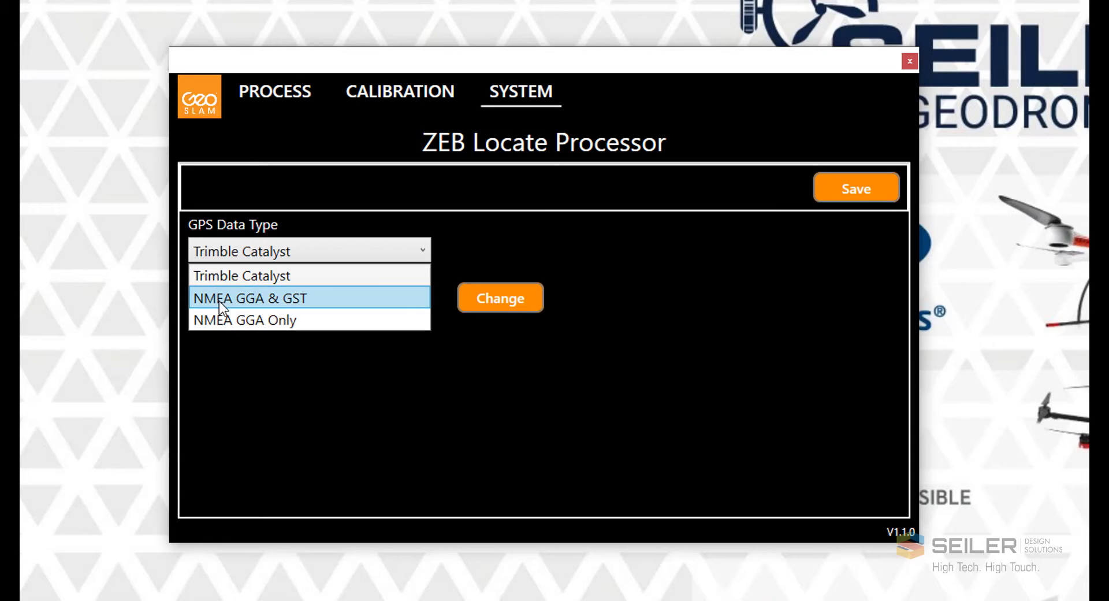
click(305, 381)
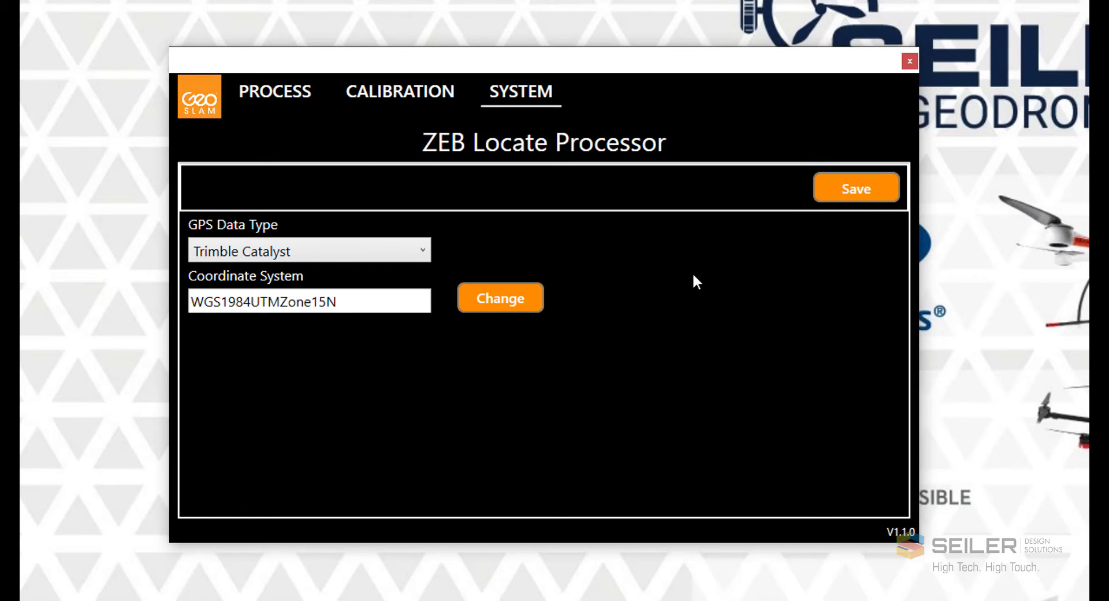
Run Process Data on the loaded trajectories and point cloud from the PROCESS page.
click(289, 97)
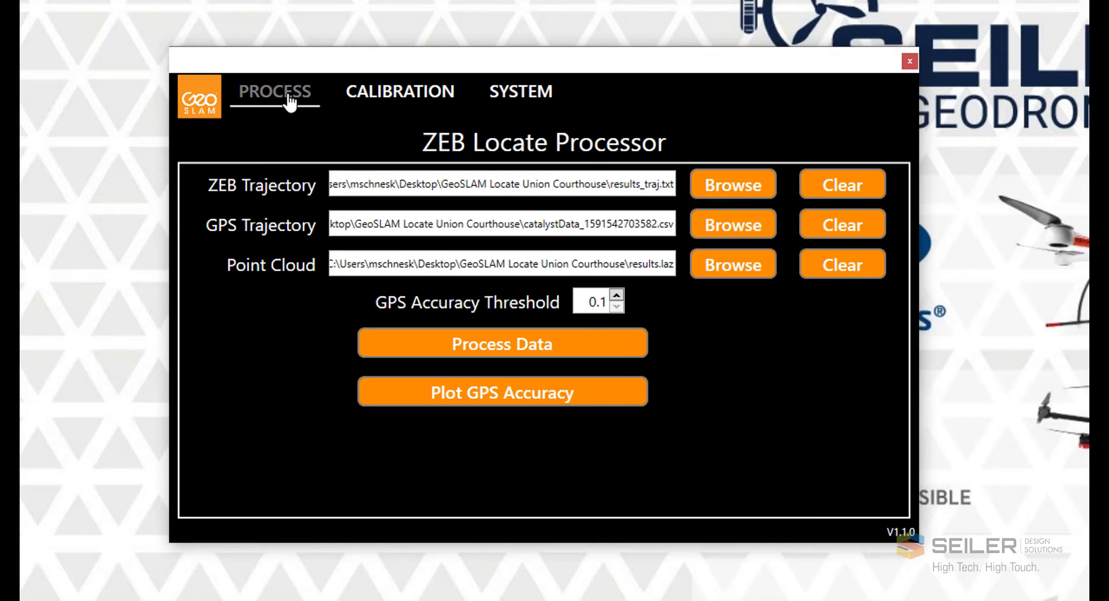
click(497, 349)
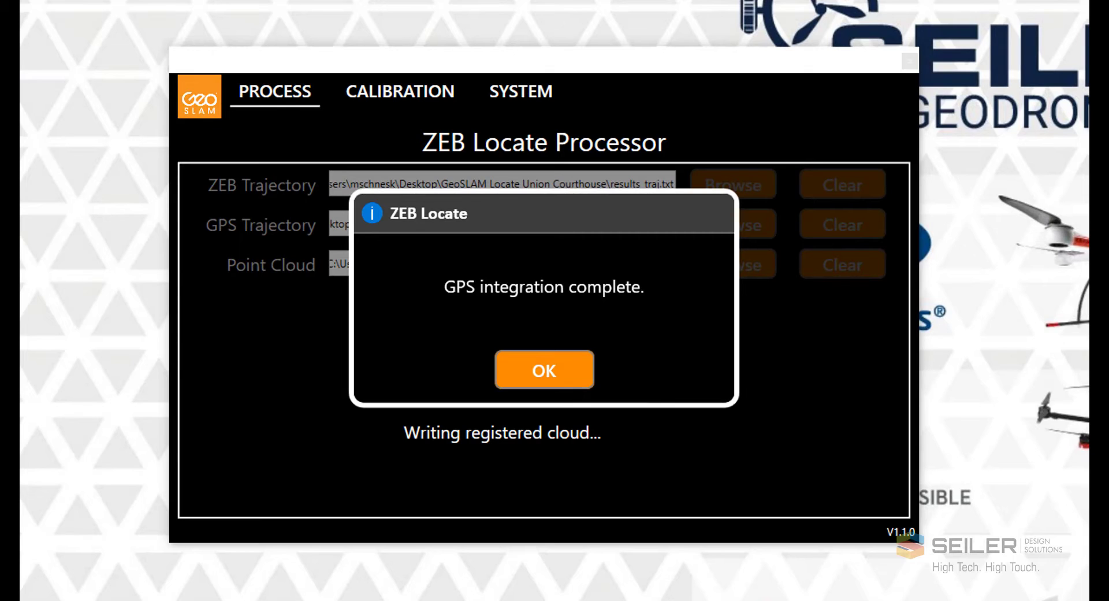
Dismiss the completion message and resize the Trajectory Registration plot to show RMS 0.251.
click(541, 379)
click(567, 389)
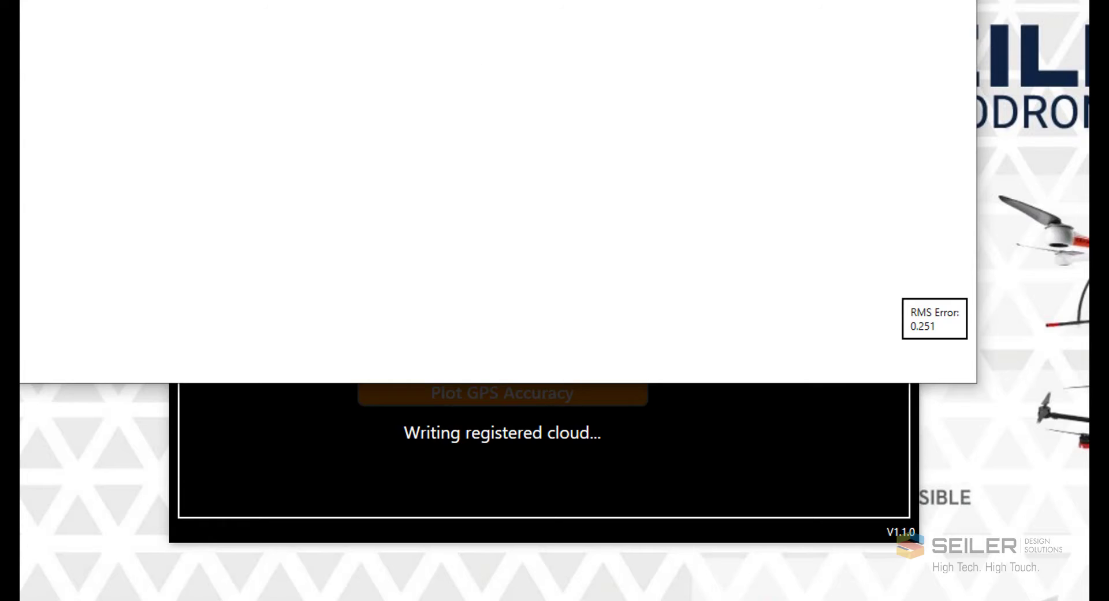
drag(389, 1, 534, 41)
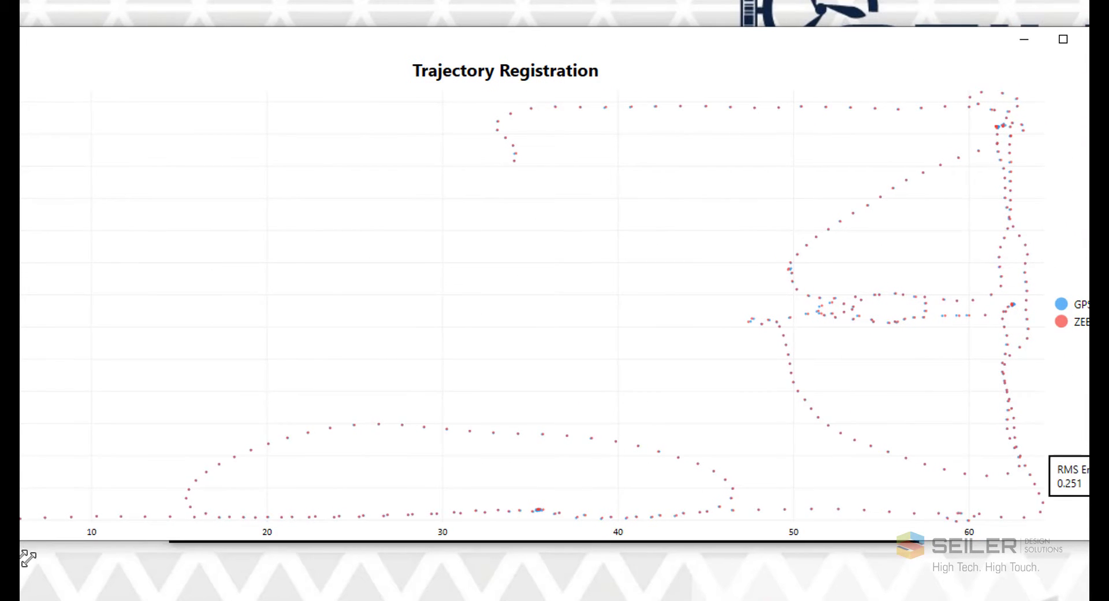
drag(23, 555, 81, 571)
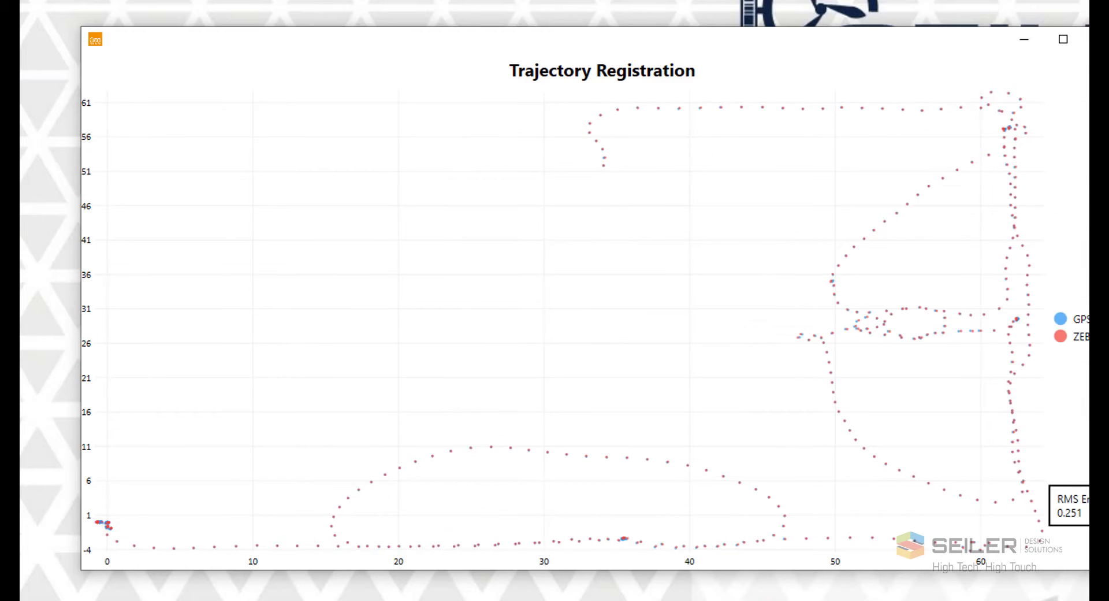
drag(1108, 300, 1029, 301)
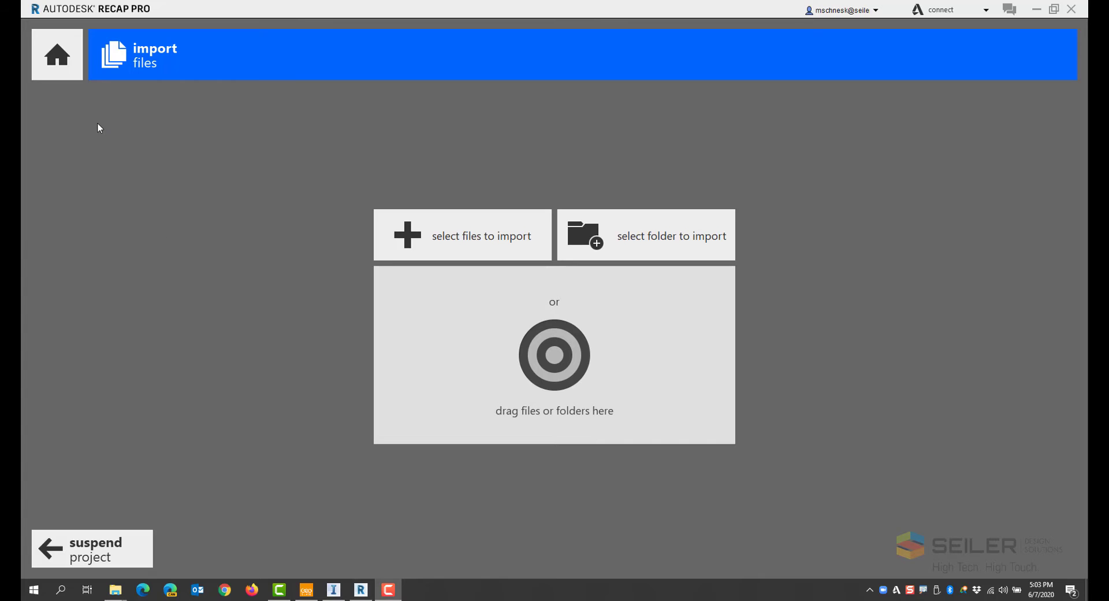
Select Registered_PointCloud.laz from the GeoSLAM Locate Union Courthouse folder for import.
click(463, 241)
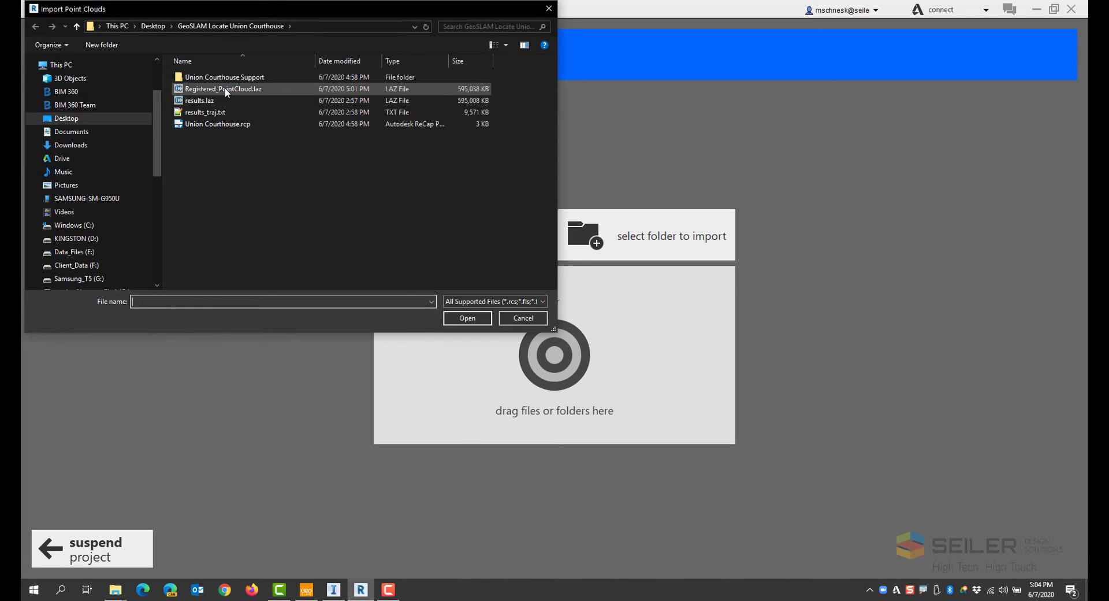
click(226, 90)
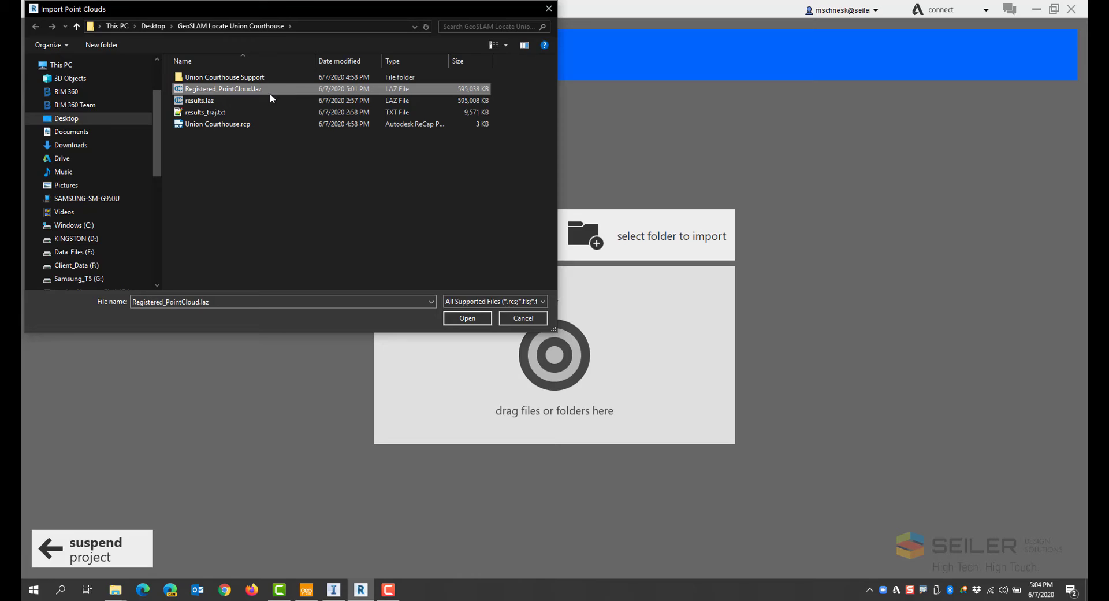
Open the scan and set its current coordinate system to UTM84-15N in advanced settings.
click(462, 318)
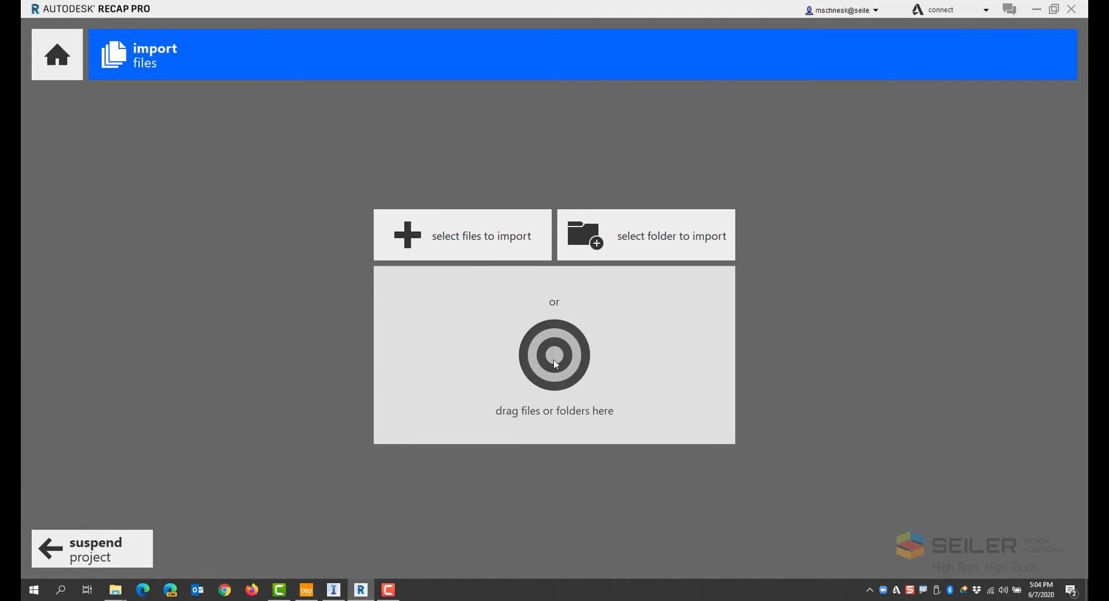
click(583, 55)
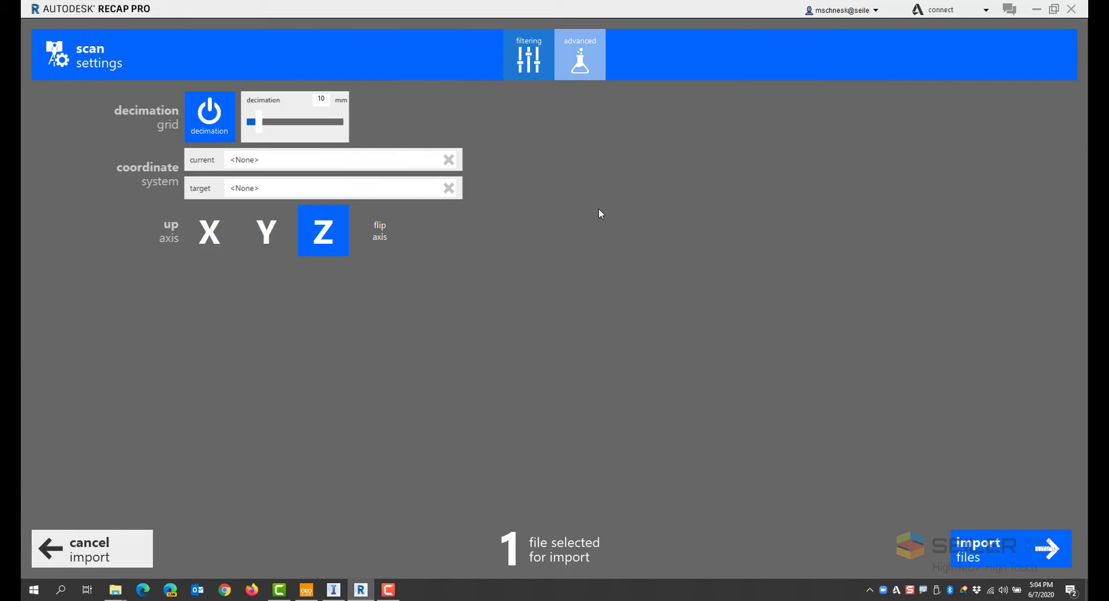
click(213, 161)
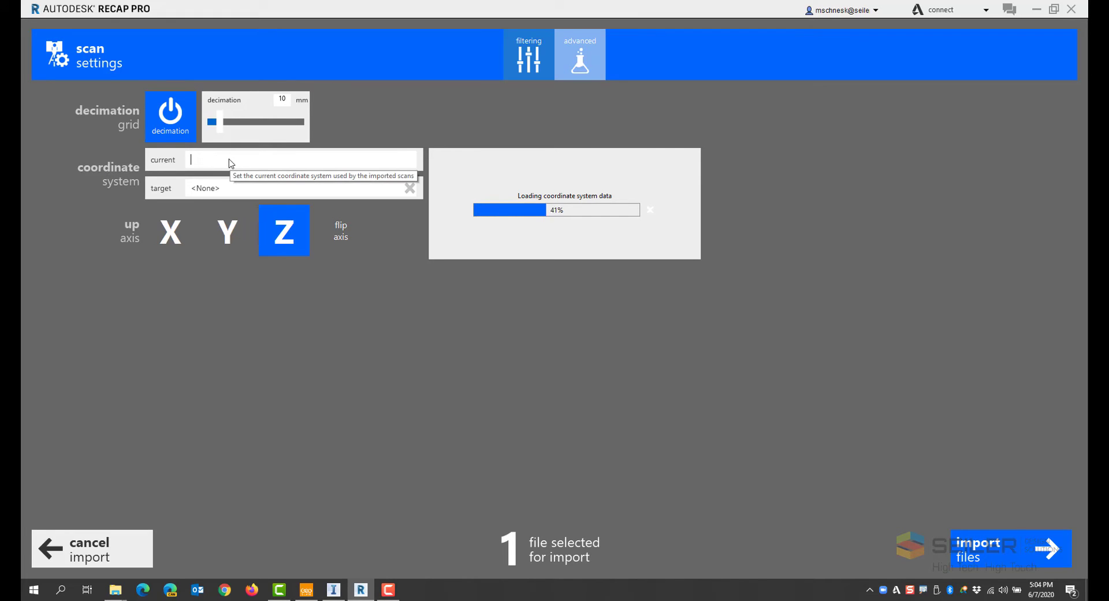
text(u)
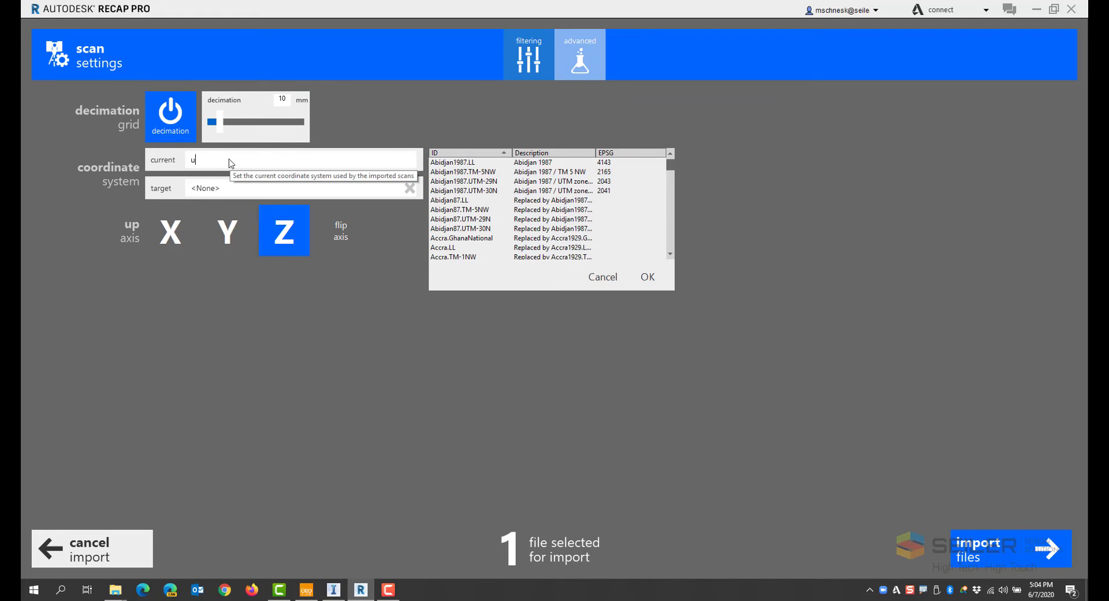
text(tm84)
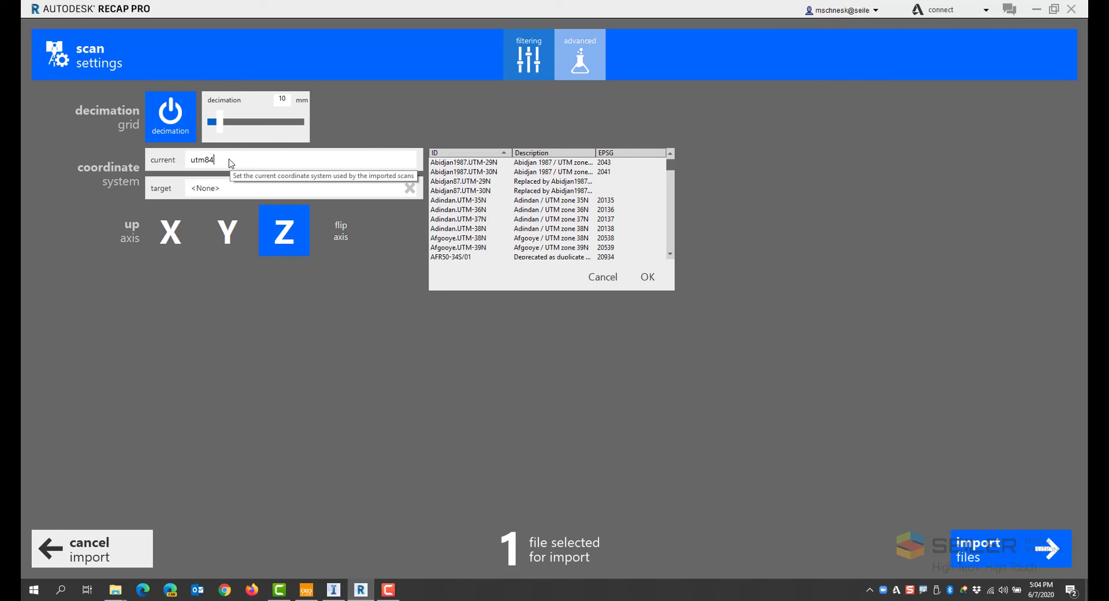
scroll(483, 214, down, 5)
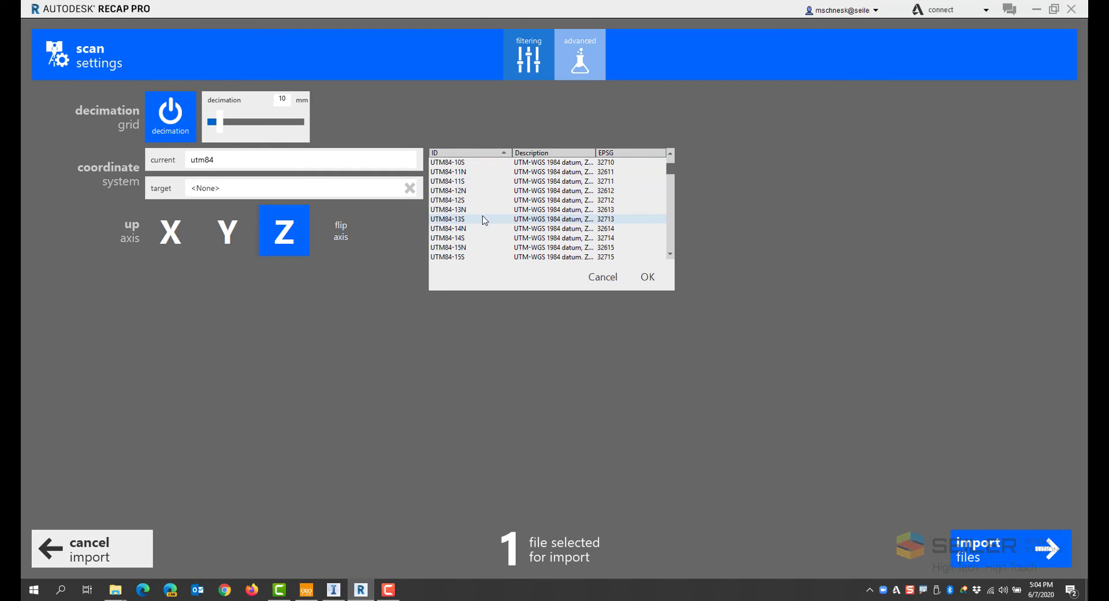
click(462, 247)
click(647, 277)
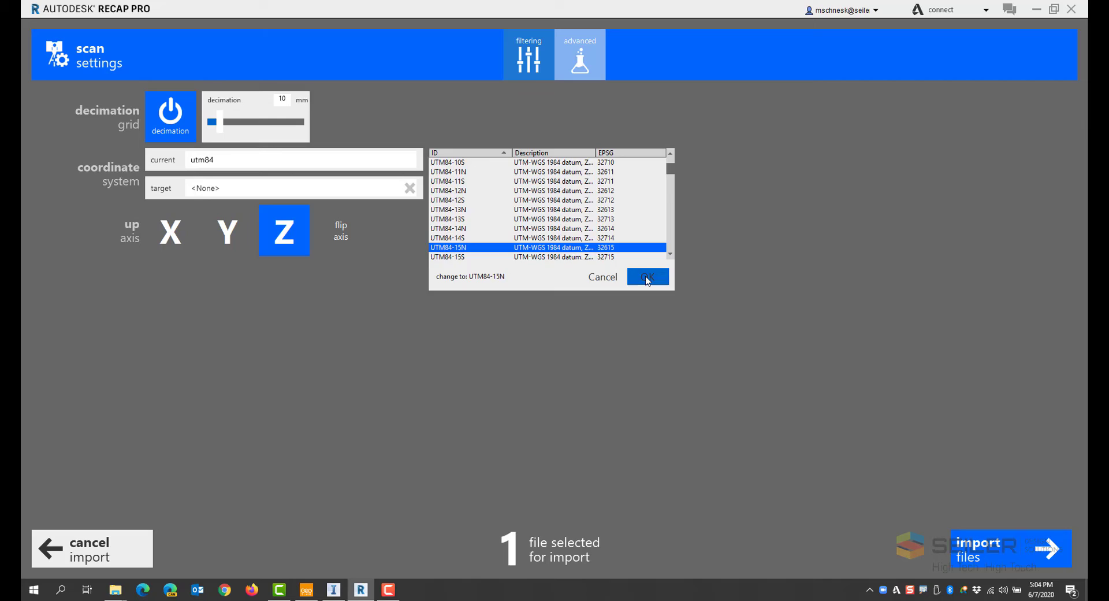
Set the target coordinate system to MO83-EF, Missouri State Plane East.
click(225, 190)
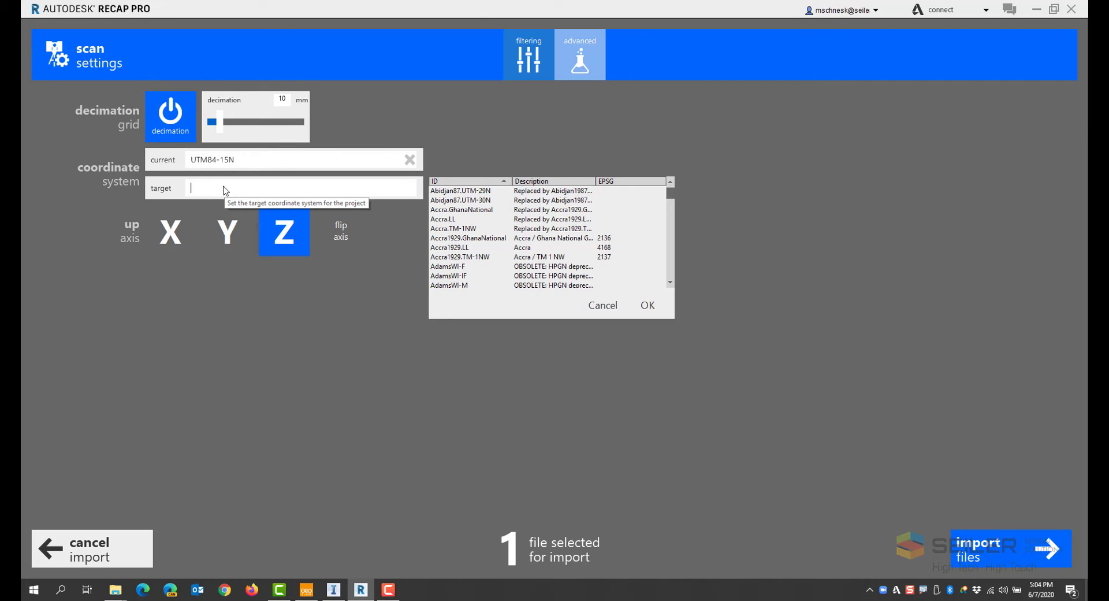
text(MO83)
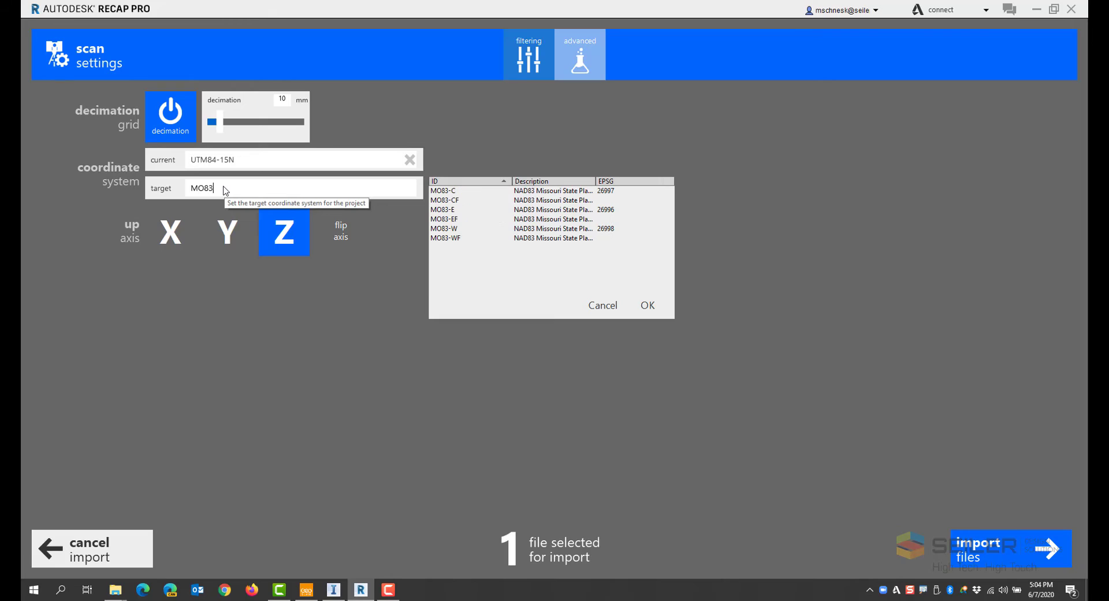
click(458, 219)
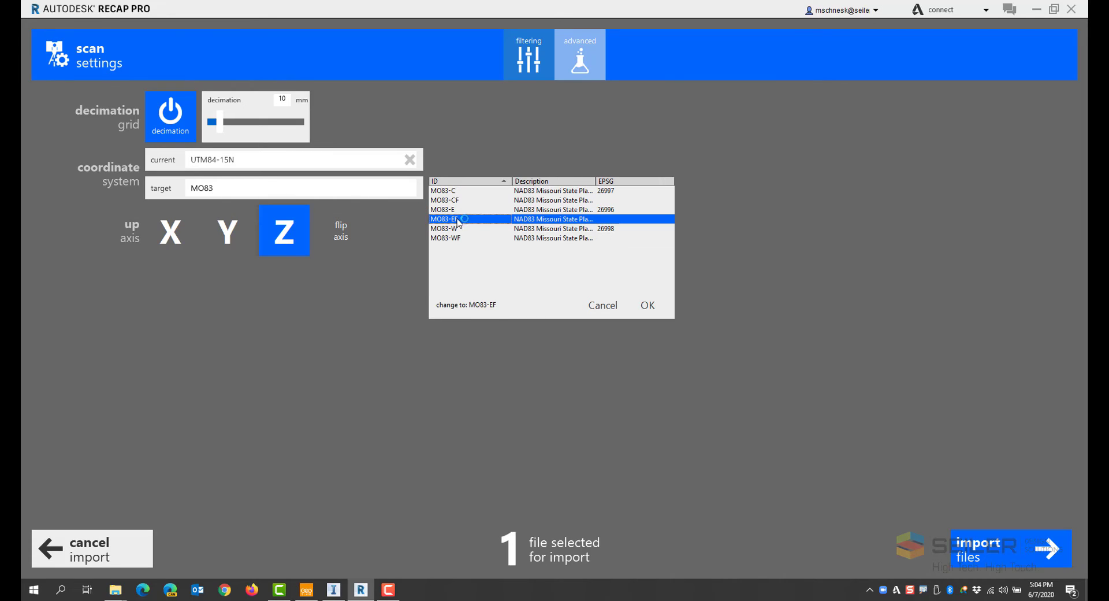
click(647, 306)
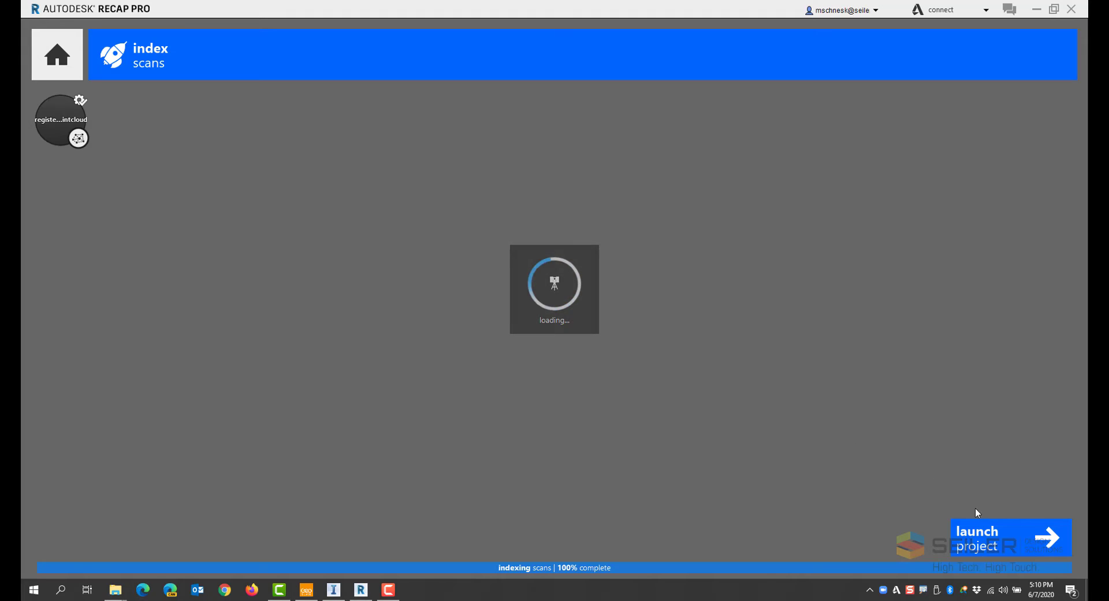
Launch the fully indexed Union Courthouse project in ReCap.
click(1041, 541)
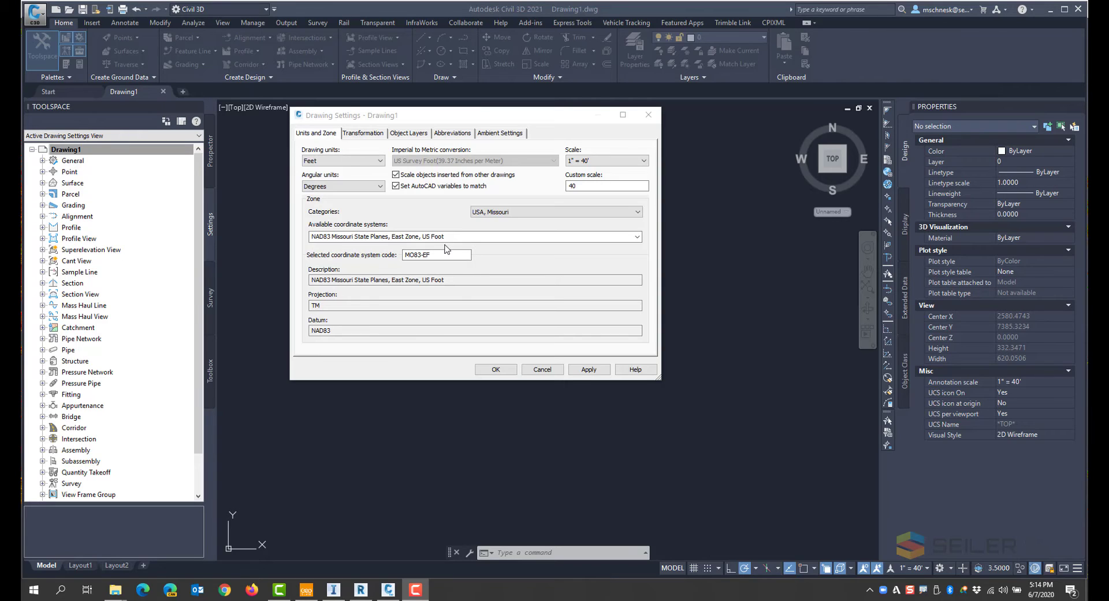
Accept the USA, Missouri MO83-EF coordinate zone and close Drawing Settings.
click(496, 369)
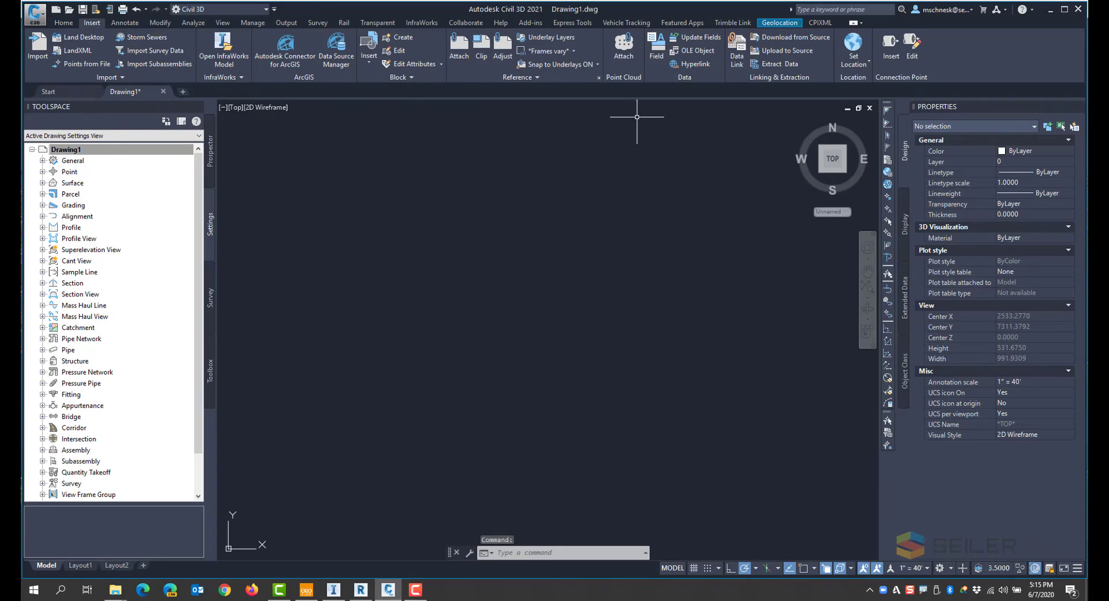
Attach Union Courthouse.rcp as a point cloud and zoom to view the scan.
click(623, 49)
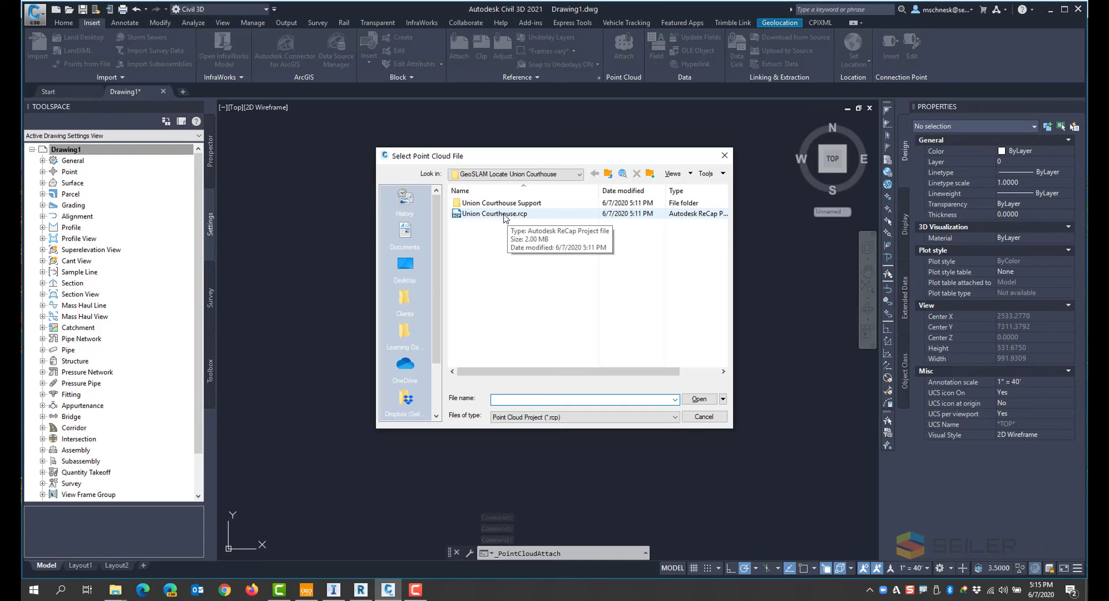
click(504, 214)
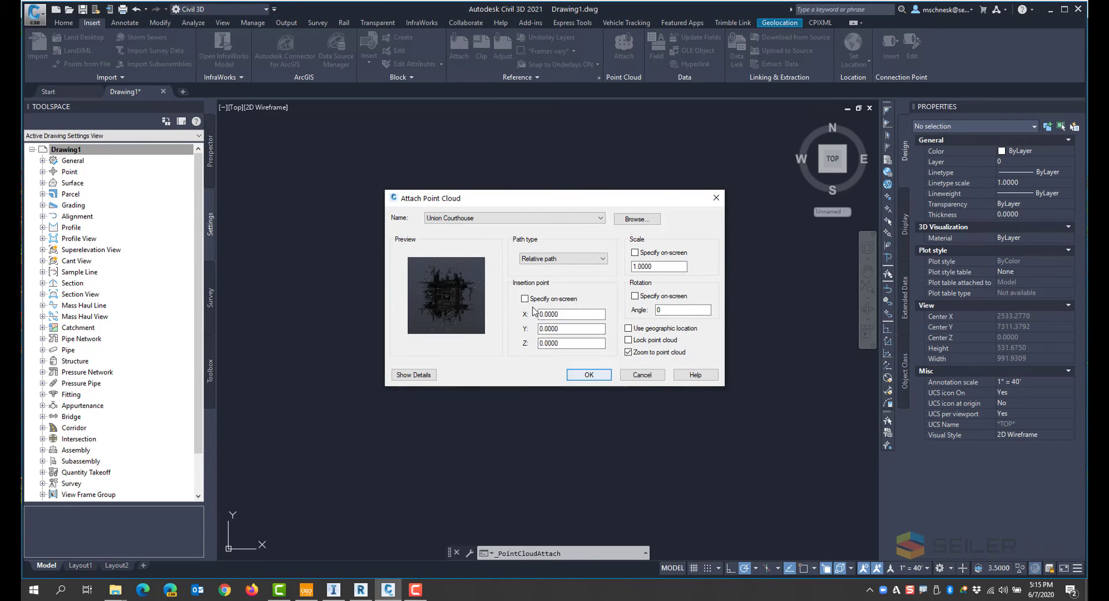
click(586, 376)
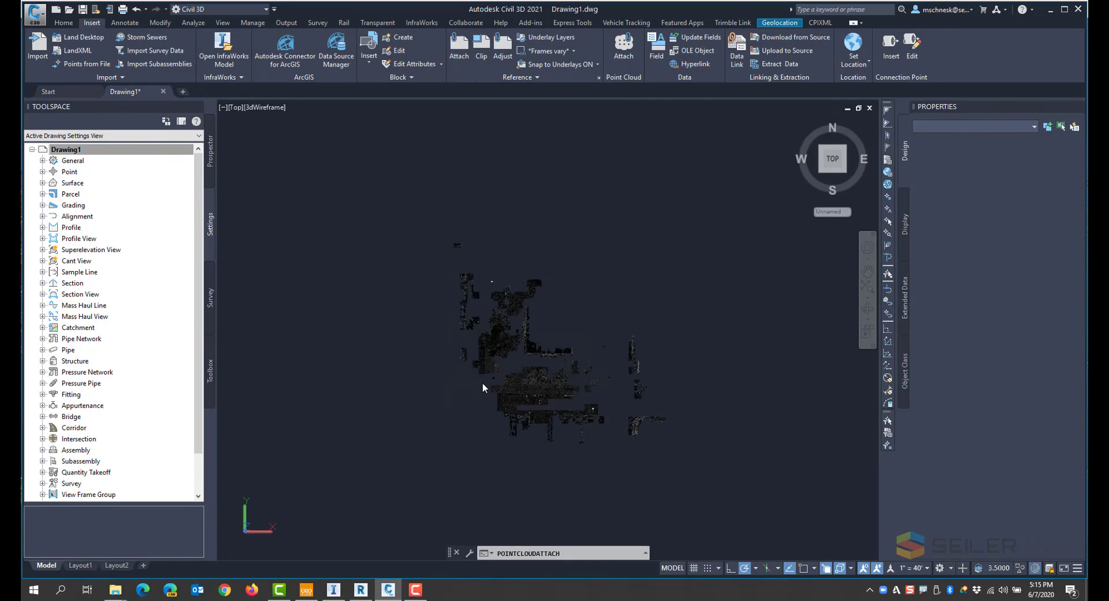
scroll(554, 334, up, 4)
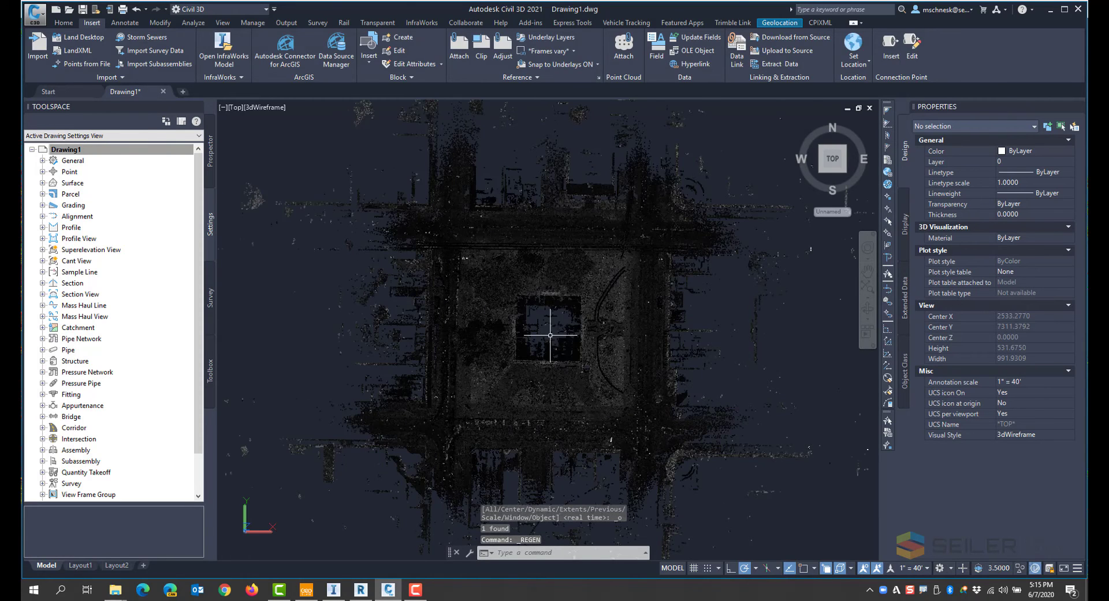
scroll(552, 332, down, 4)
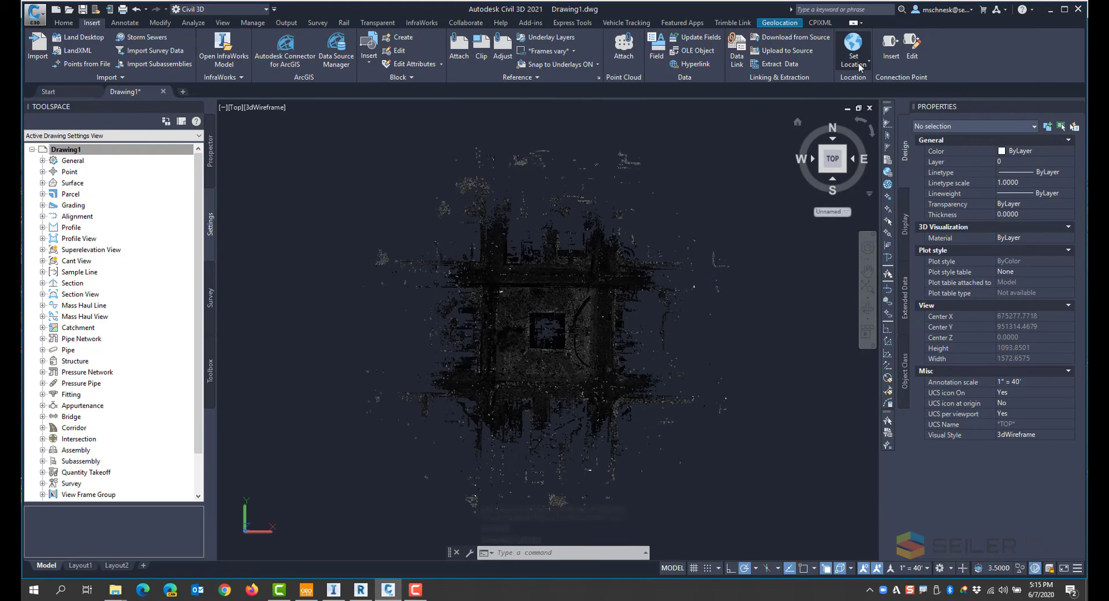
Switch the Geolocation online map from Map Off to Map Aerial beneath the point cloud.
click(779, 22)
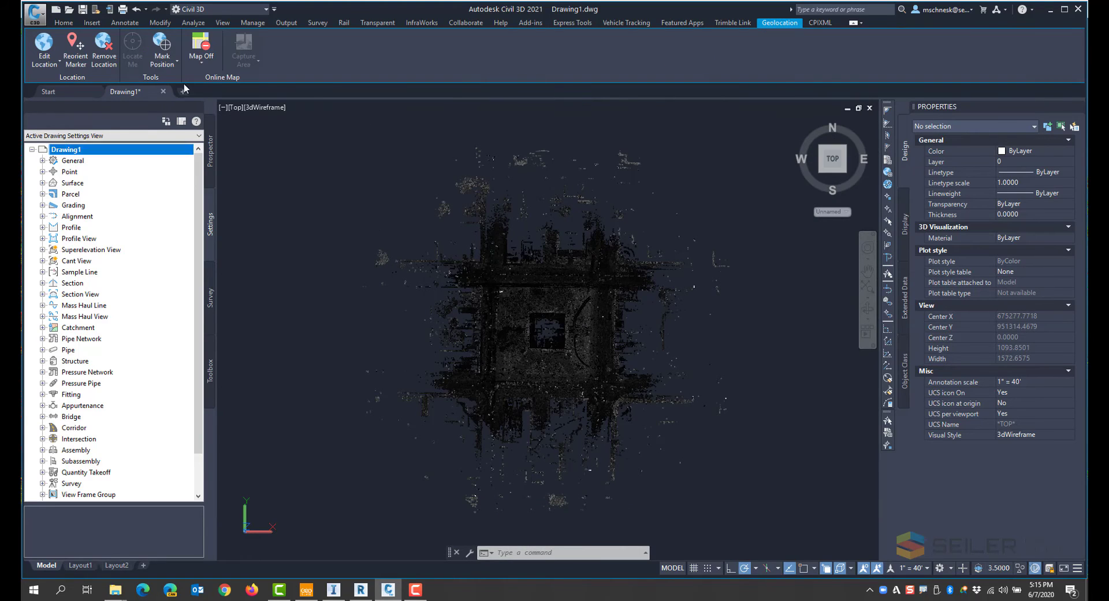
click(200, 63)
click(215, 148)
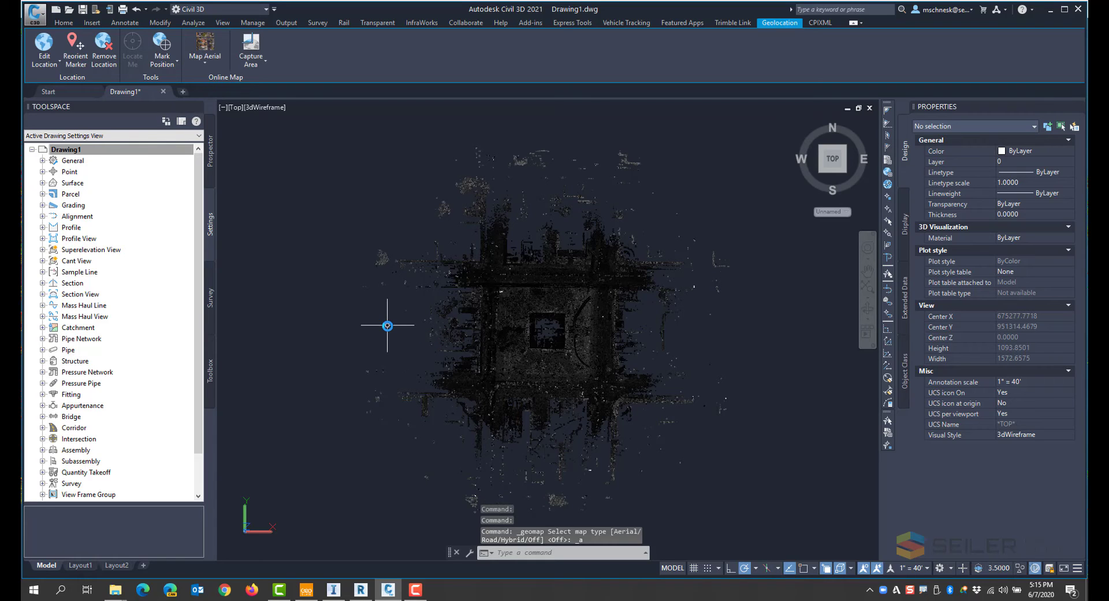
scroll(387, 324, down, 2)
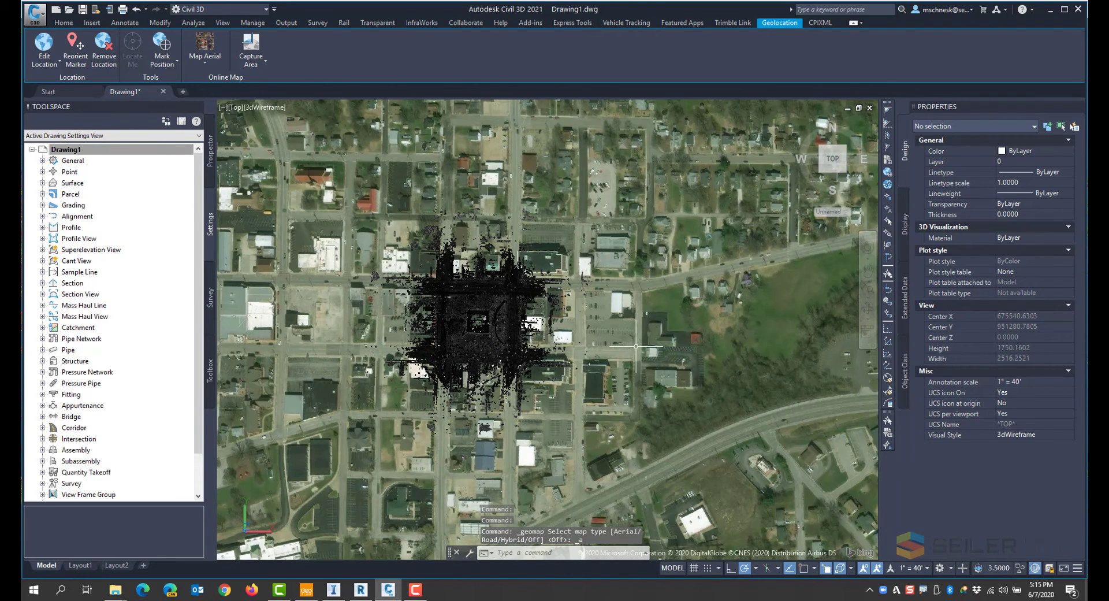
scroll(479, 317, up, 3)
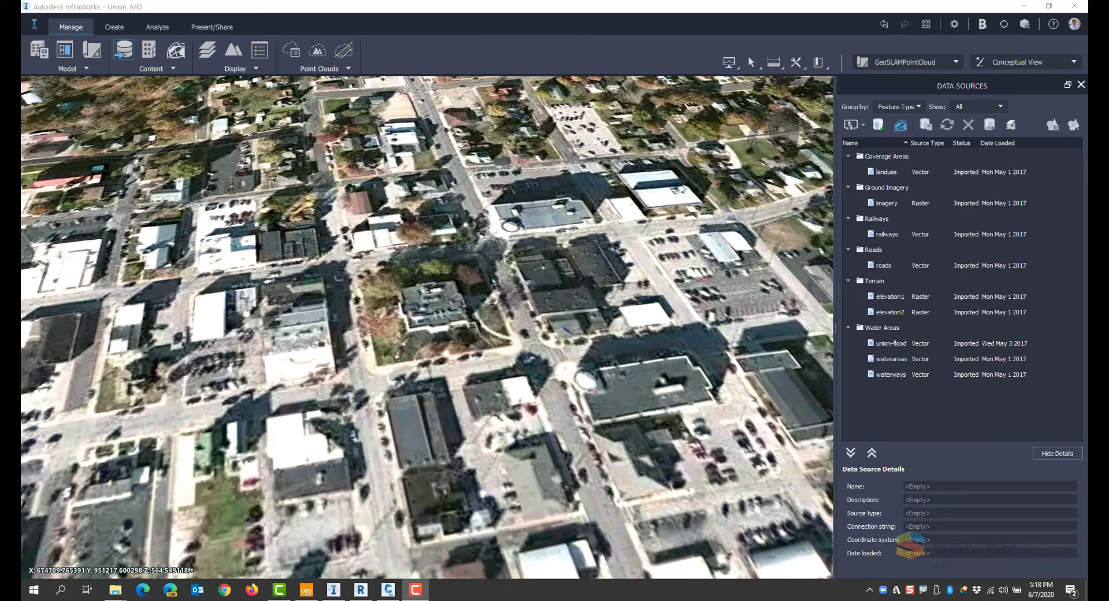
Add Union Courthouse.rcp as a Point Cloud file data source in InfraWorks.
scroll(500, 315, down, 2)
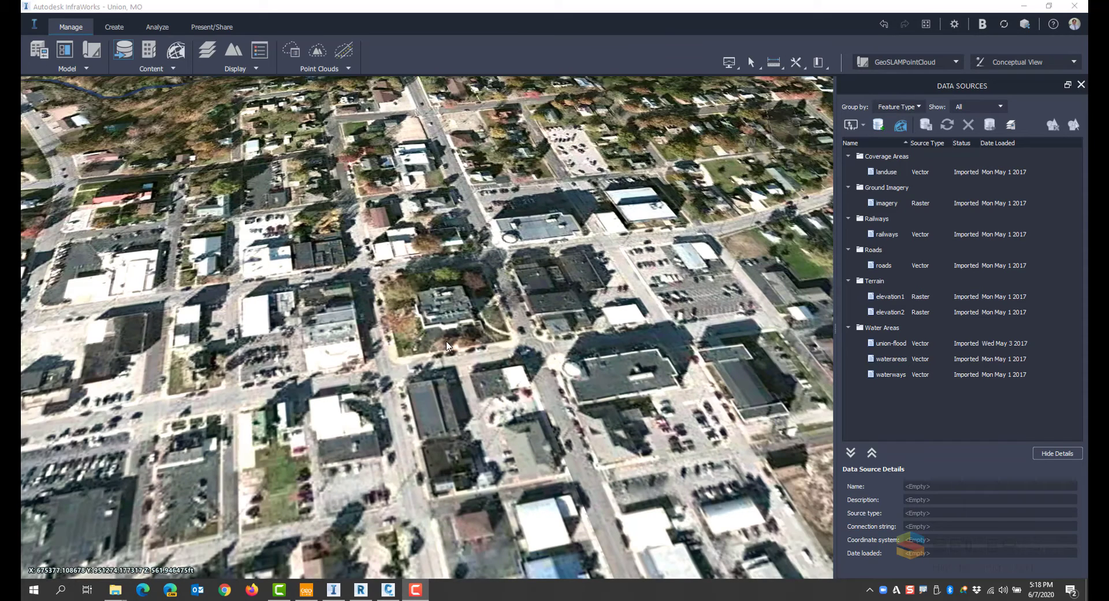
click(863, 126)
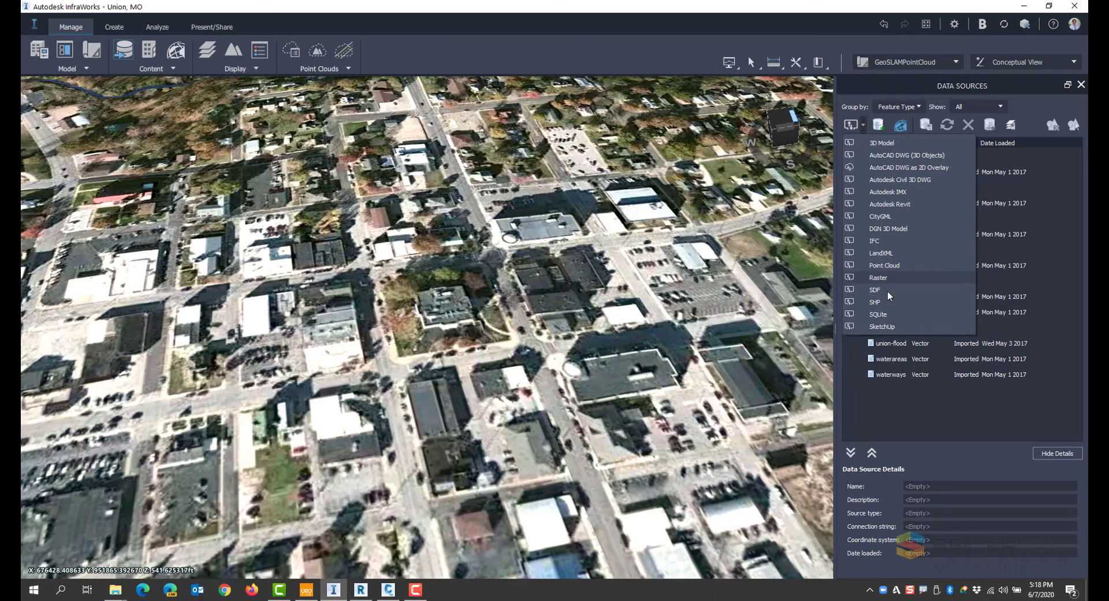
click(884, 265)
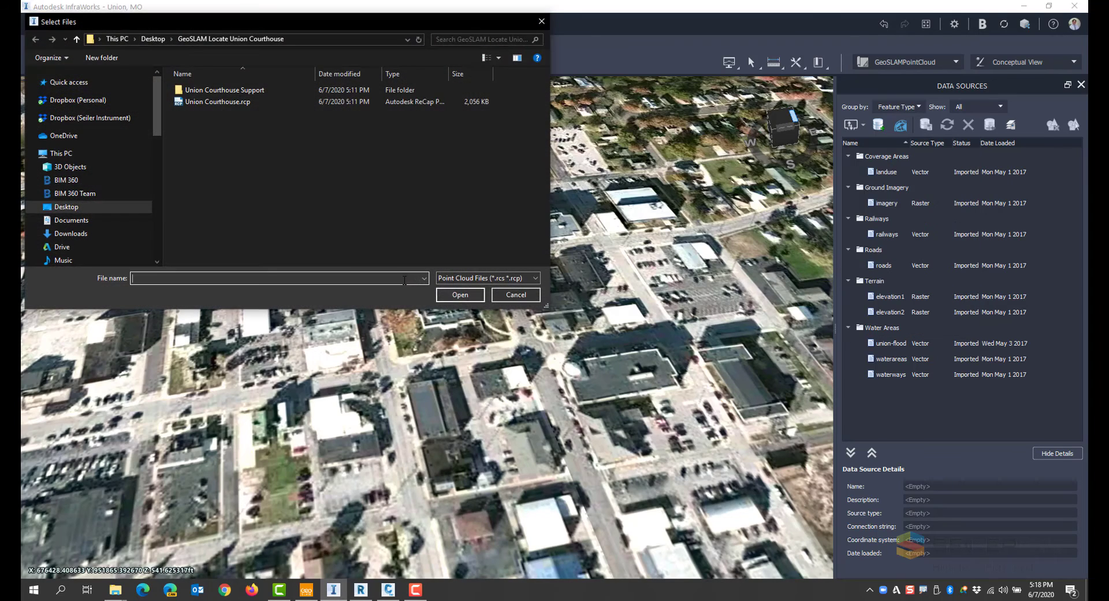
double_click(215, 102)
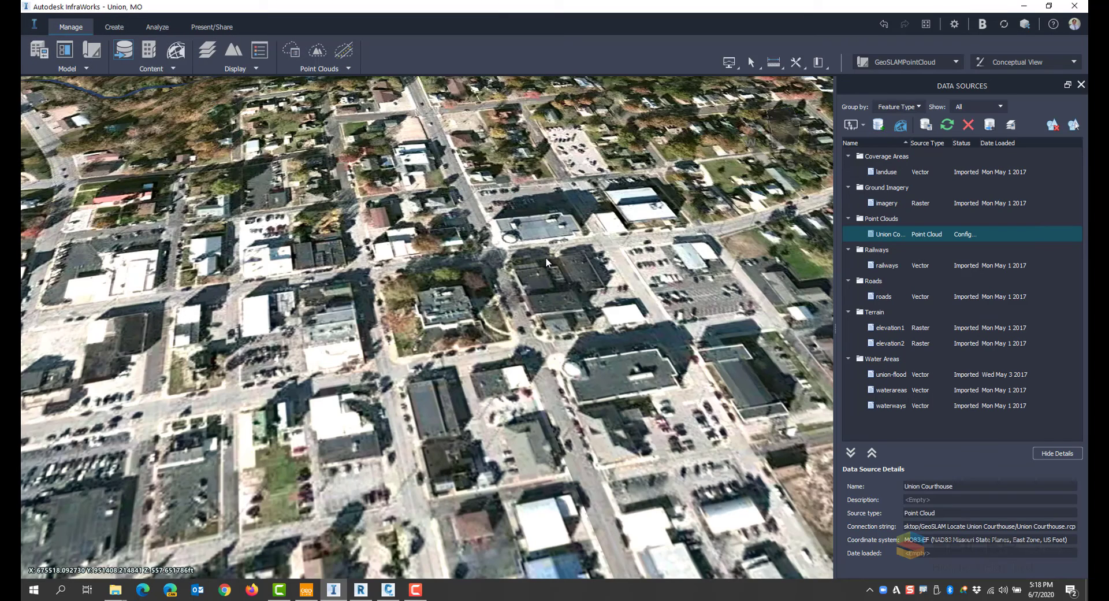
Configure the Union Courthouse source with a Z offset of 110 and import it via Close & Refresh.
double_click(889, 235)
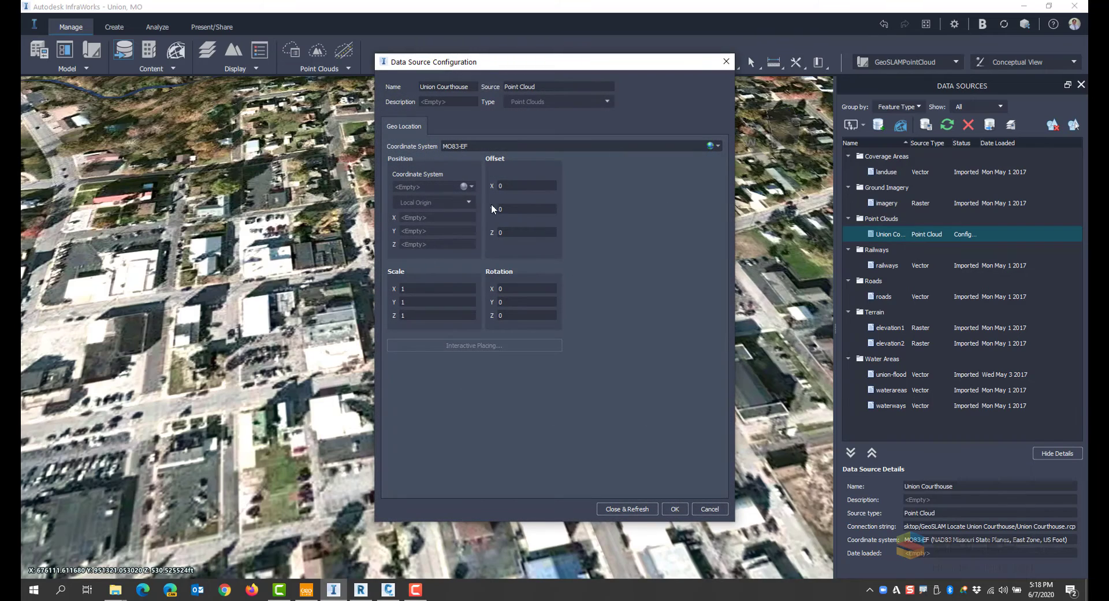
drag(481, 65, 412, 69)
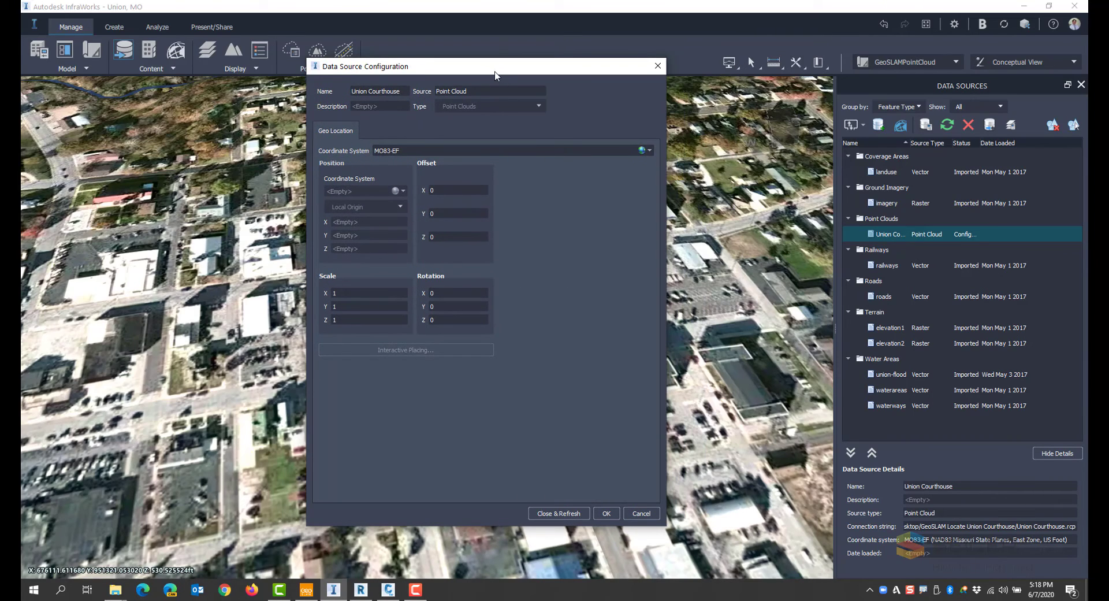
drag(495, 75, 740, 71)
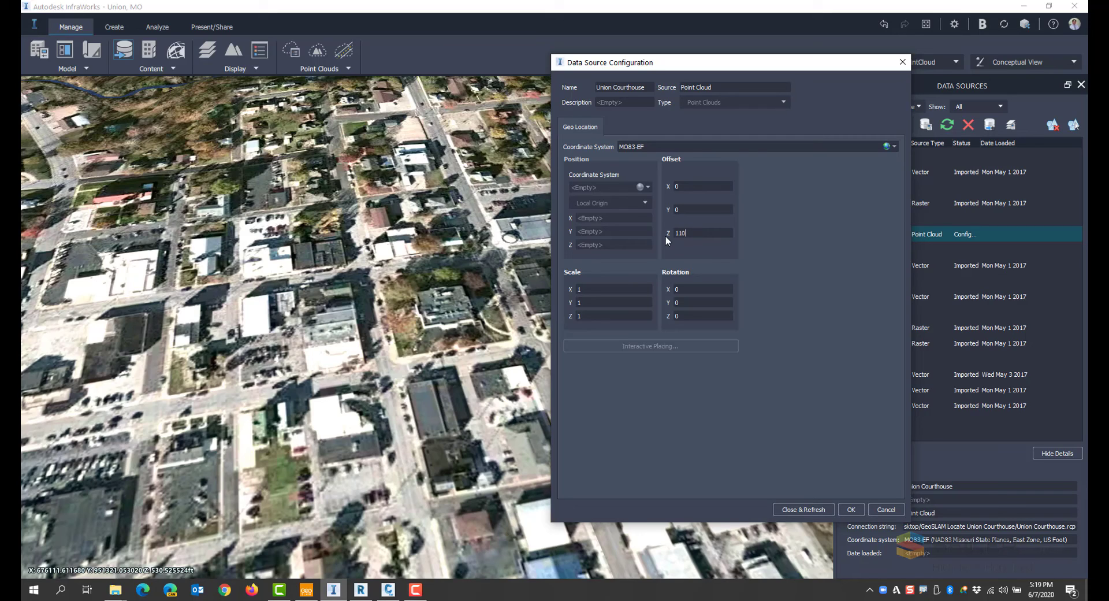
click(802, 509)
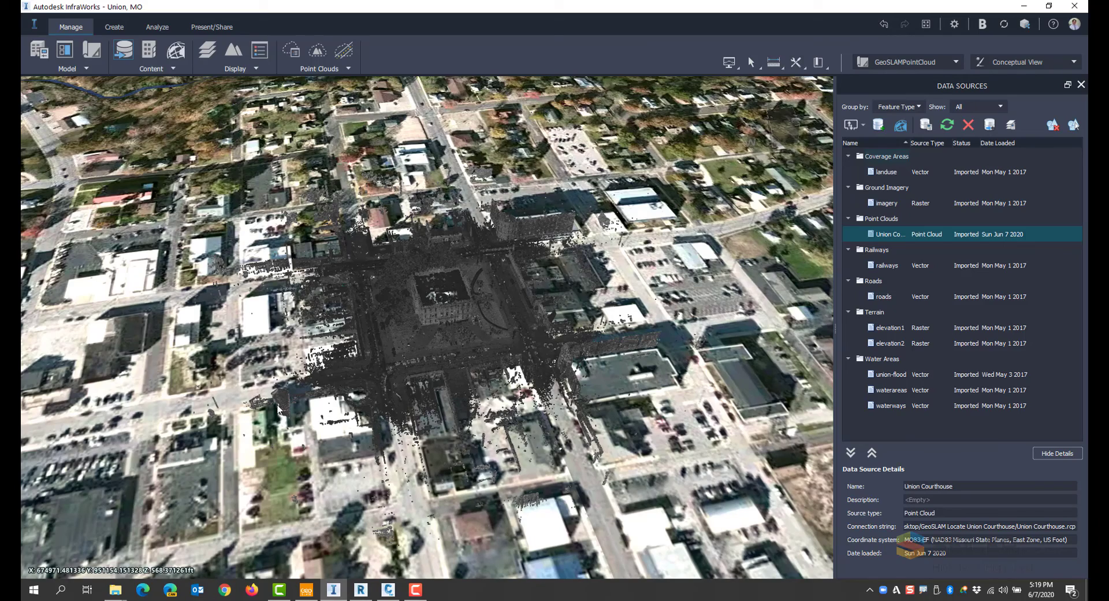
Zoom toward the courthouse point cloud and tilt the view to an oblique angle.
scroll(374, 379, up, 5)
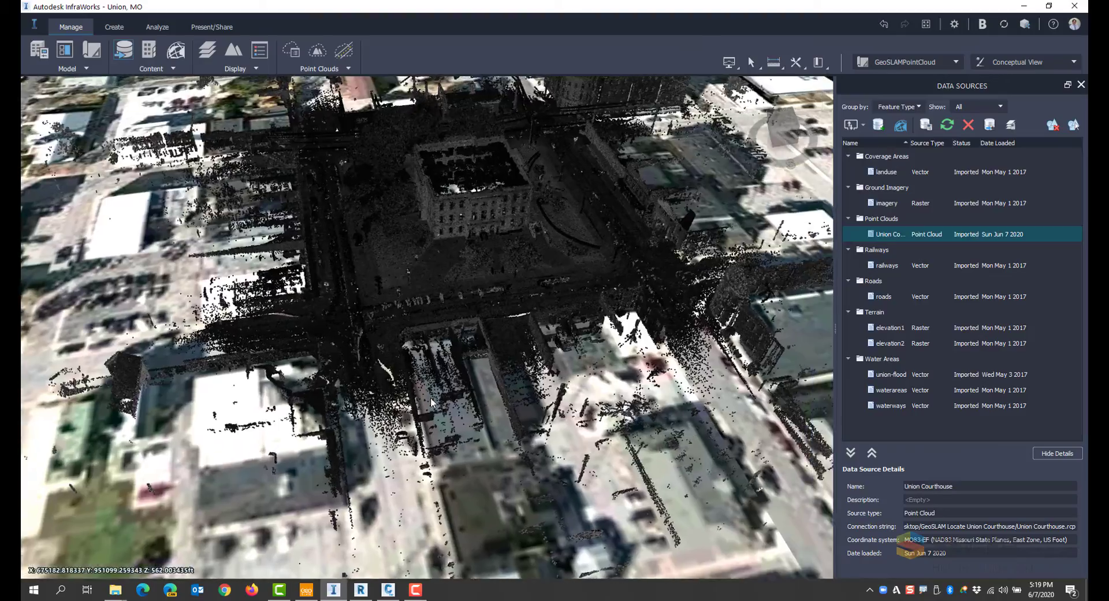
shift+middle_drag(432, 403, 469, 299)
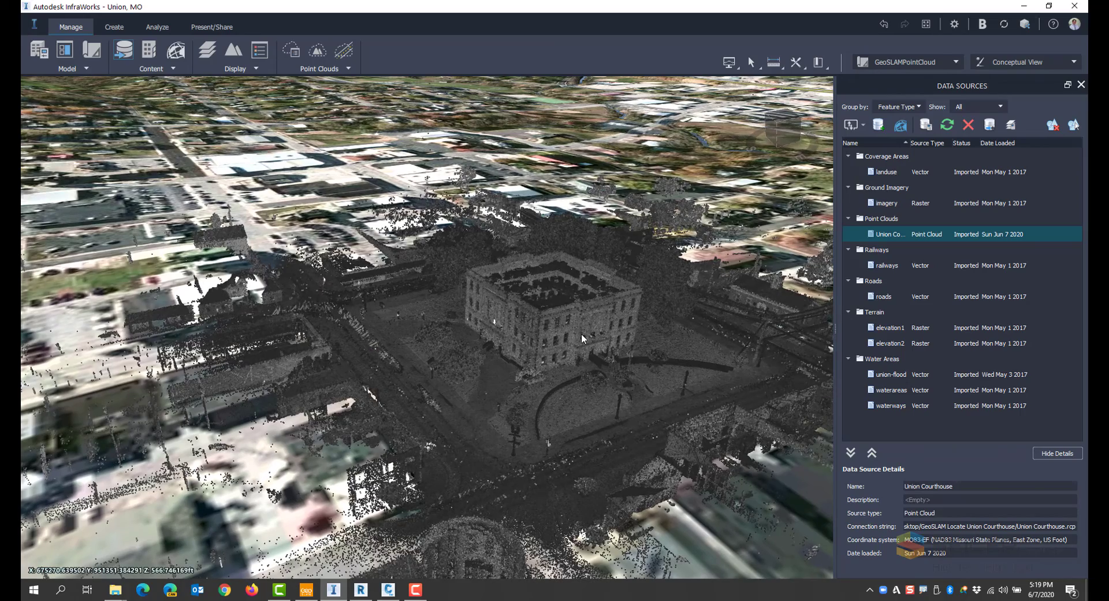